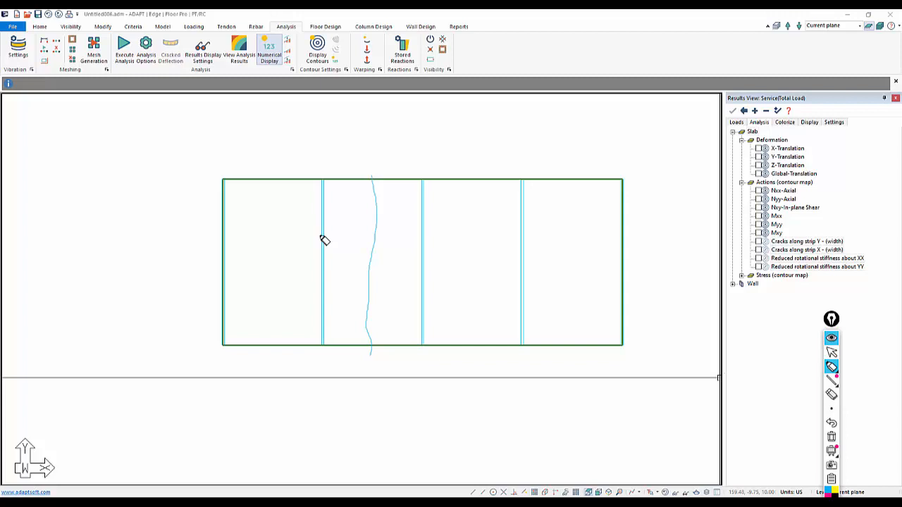
Clear the freehand annotation and display the slab's finite element mesh
left_click(832, 450)
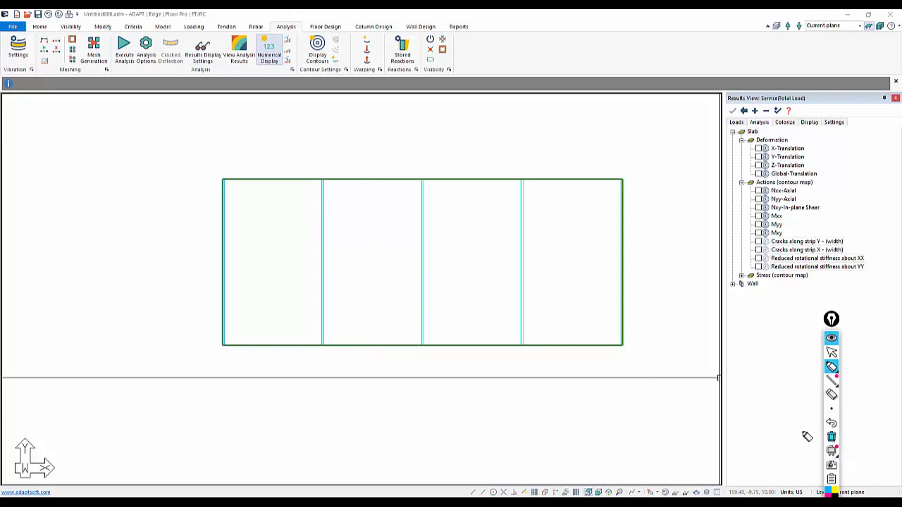
left_click(831, 352)
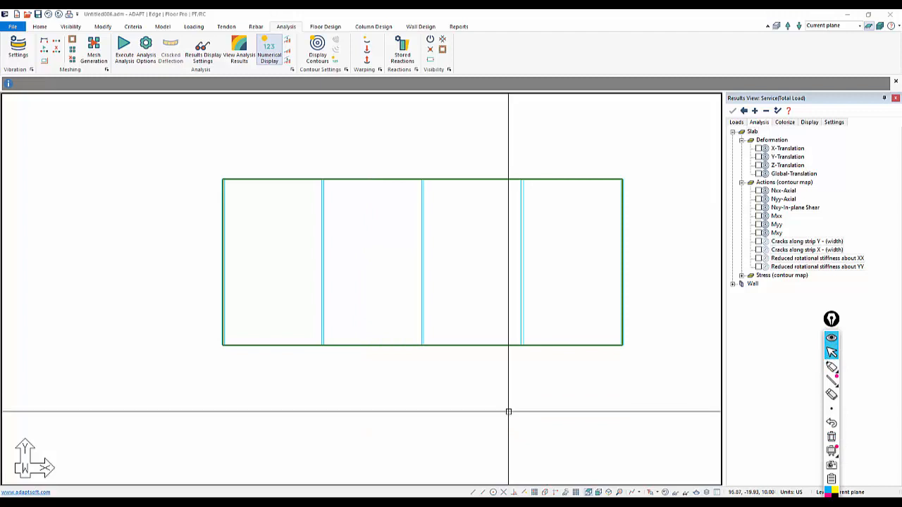
left_click(321, 28)
left_click(296, 28)
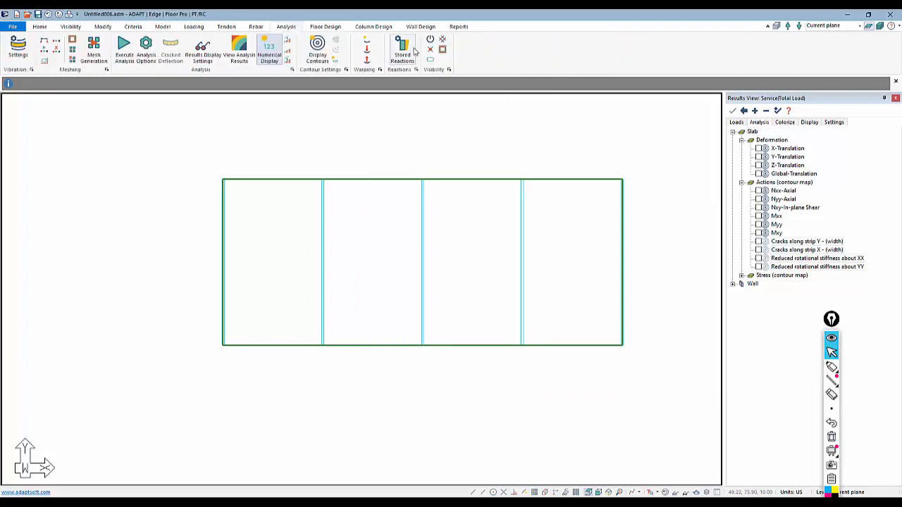
left_click(443, 40)
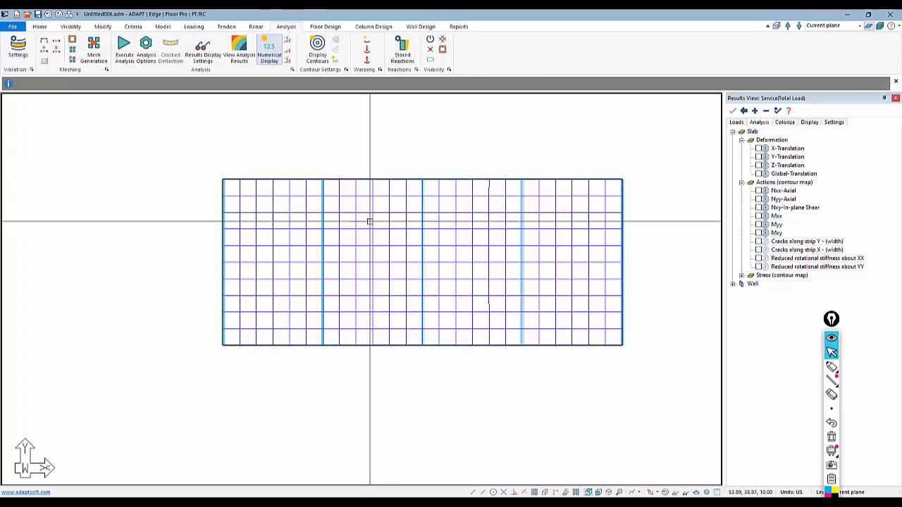
Inspect the edge 2 release settings of the top-row shell cell just before the slab's joint location, and close its properties
scroll(364, 216, "up", 1)
double_click(366, 189)
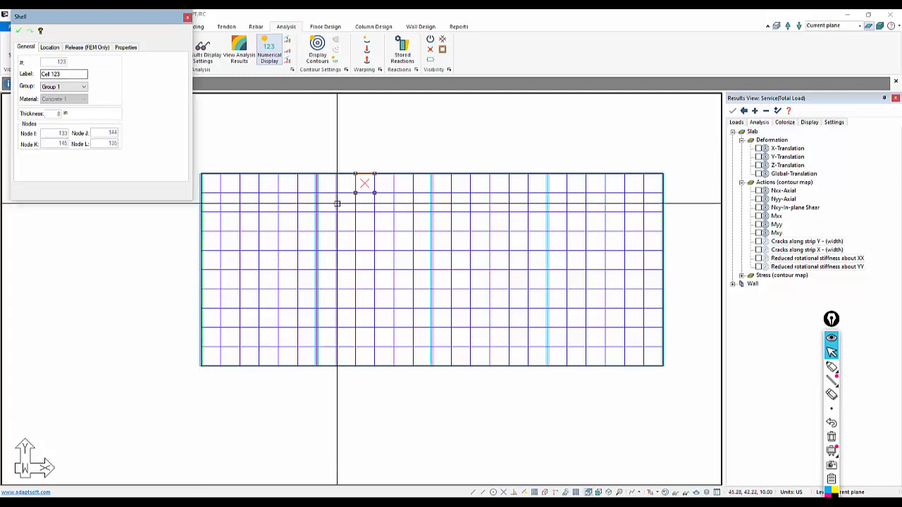
left_click(82, 49)
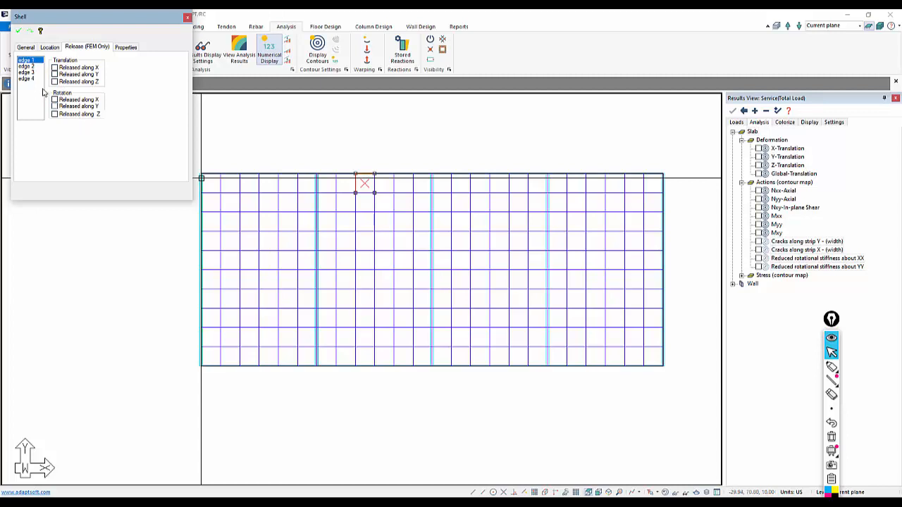
left_click(28, 66)
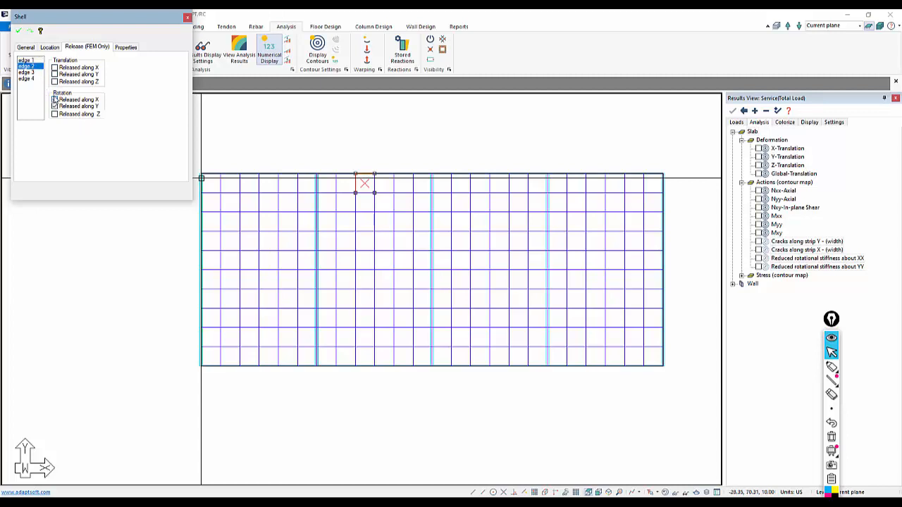
key("Escape")
key("Escape")
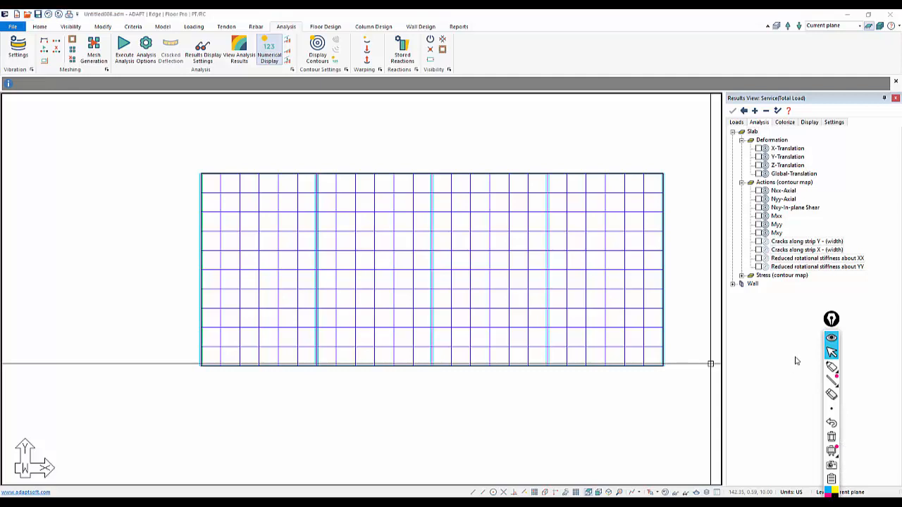
Draw a freehand vertical pen line through the second span and dot the column of cells beside it
left_click(832, 367)
mouse_move(376, 170)
left_mouse_down()
mouse_move(387, 246)
mouse_move(381, 379)
left_mouse_up()
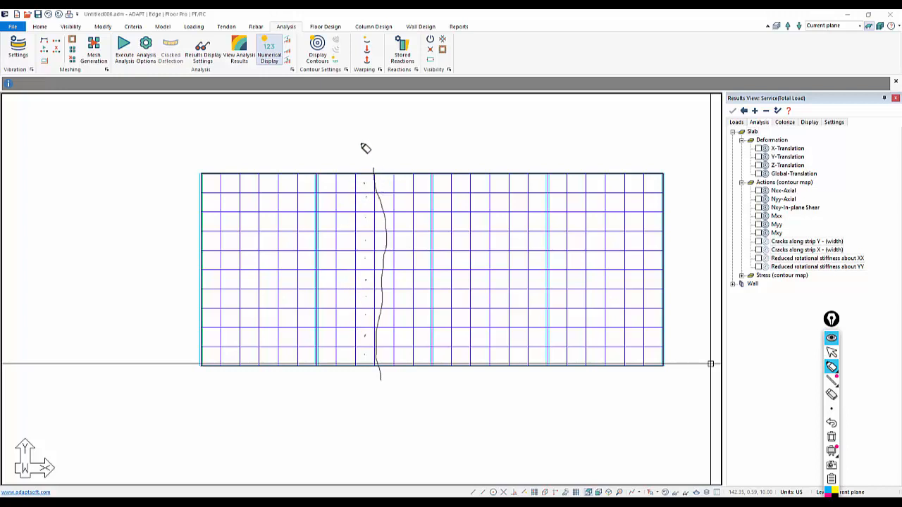
left_click(832, 352)
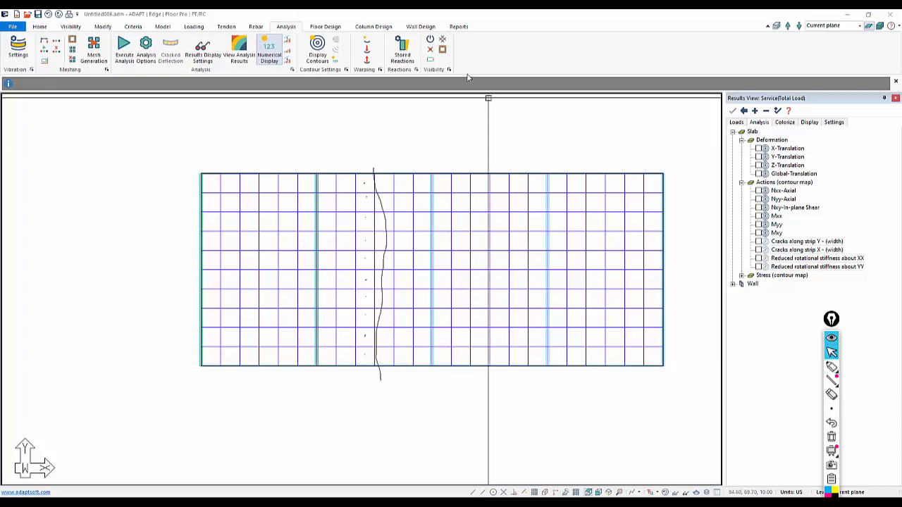
Review the automatic mesh generation settings and close them without remeshing
left_click(93, 51)
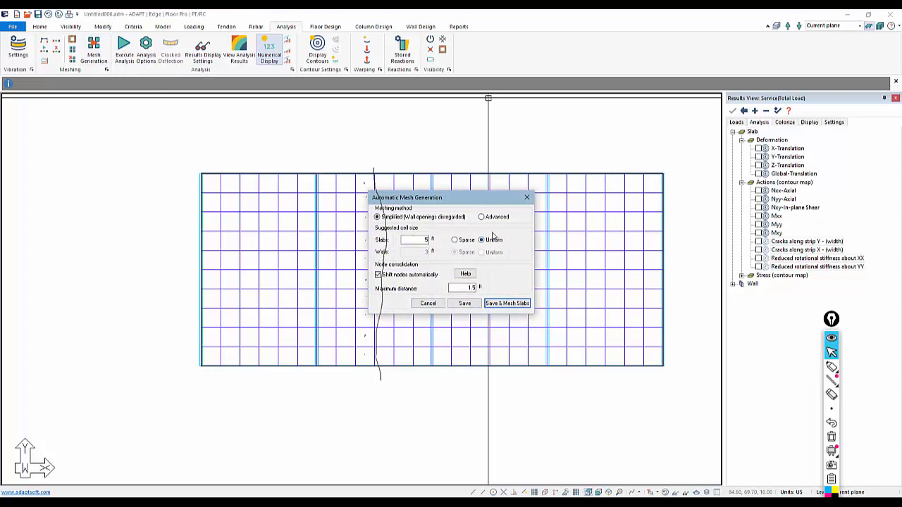
left_click(528, 198)
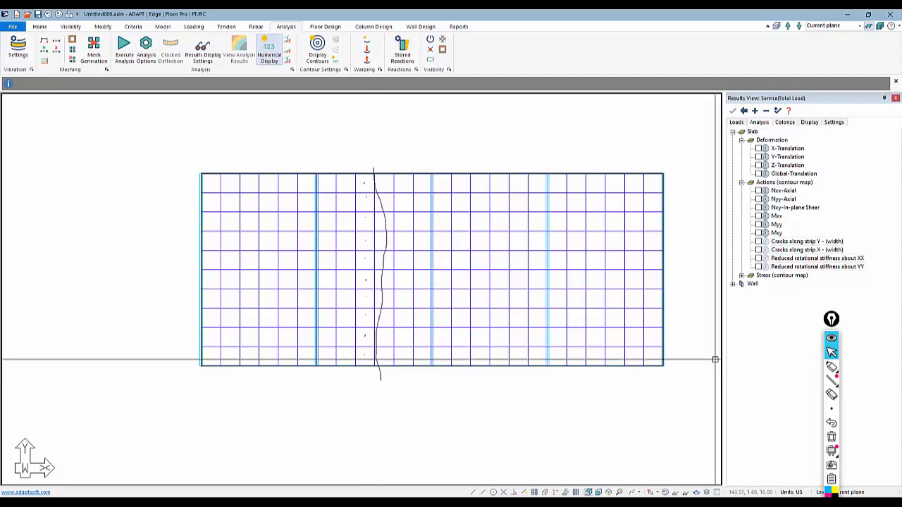
Outline the two slab regions on either side of the joint line, number them 1 and 2, and clear all annotations
left_click(831, 367)
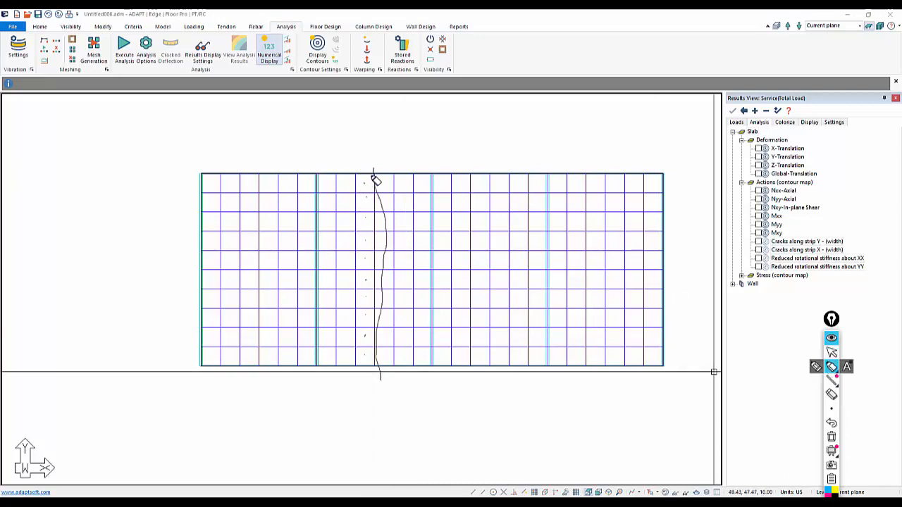
mouse_move(374, 172)
left_mouse_down()
mouse_move(205, 177)
mouse_move(203, 362)
mouse_move(376, 373)
mouse_move(373, 184)
mouse_move(468, 174)
mouse_move(630, 182)
mouse_move(681, 319)
mouse_move(491, 372)
mouse_move(382, 363)
mouse_move(375, 174)
left_mouse_up()
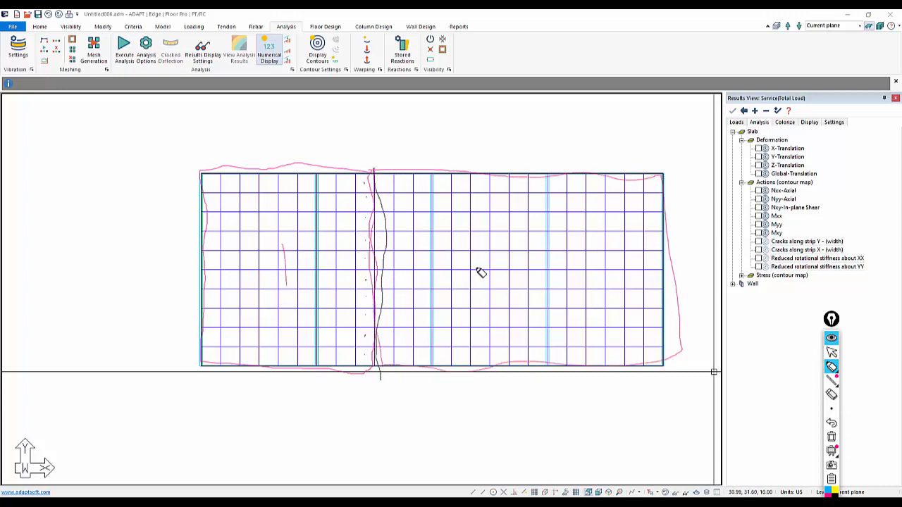
mouse_move(489, 262)
left_mouse_down()
mouse_move(523, 263)
mouse_move(532, 281)
left_mouse_up()
left_click(833, 353)
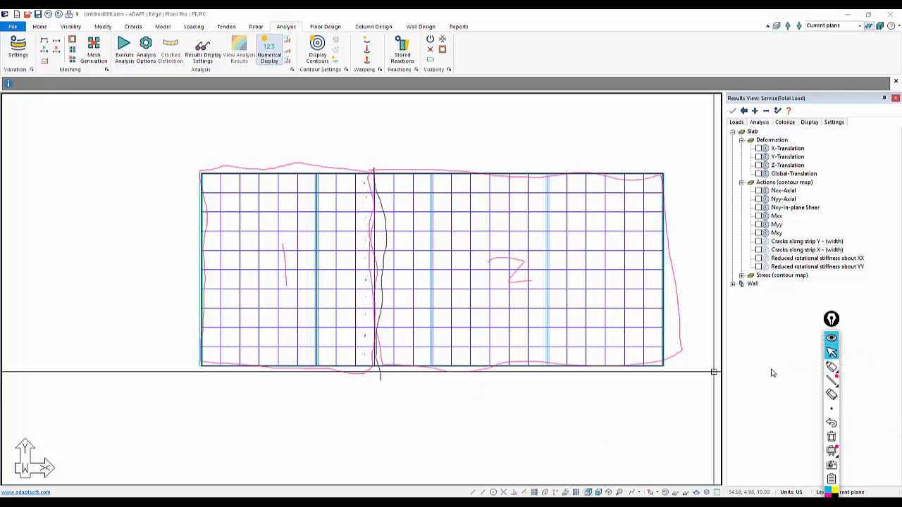
left_click(832, 437)
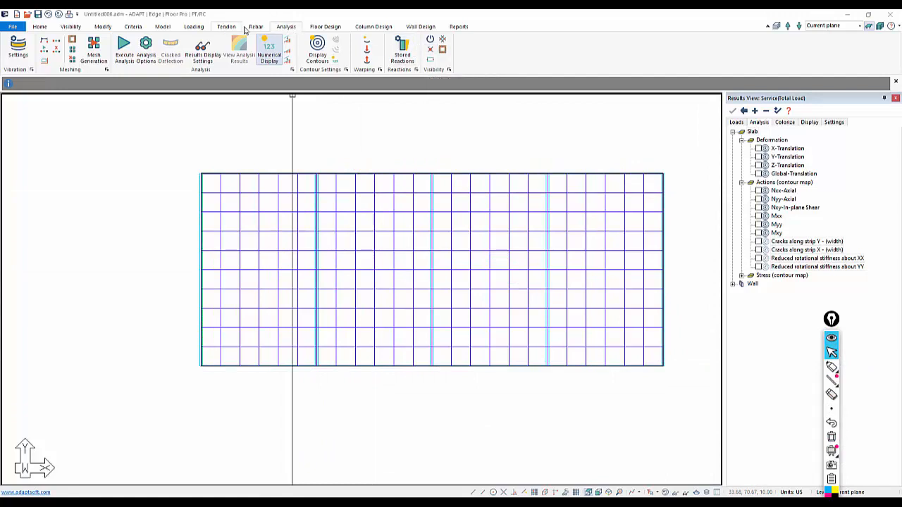
Display the mesh nodes together with their node IDs
left_click(431, 50)
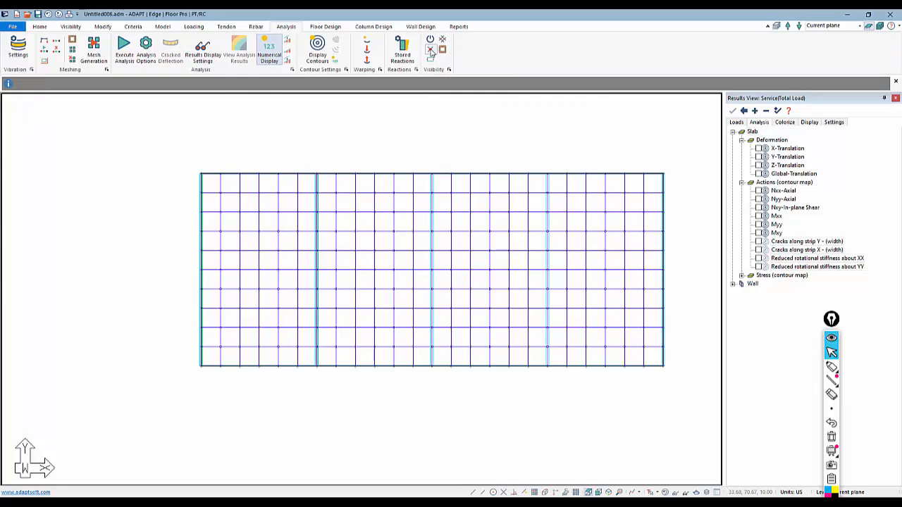
left_click(78, 29)
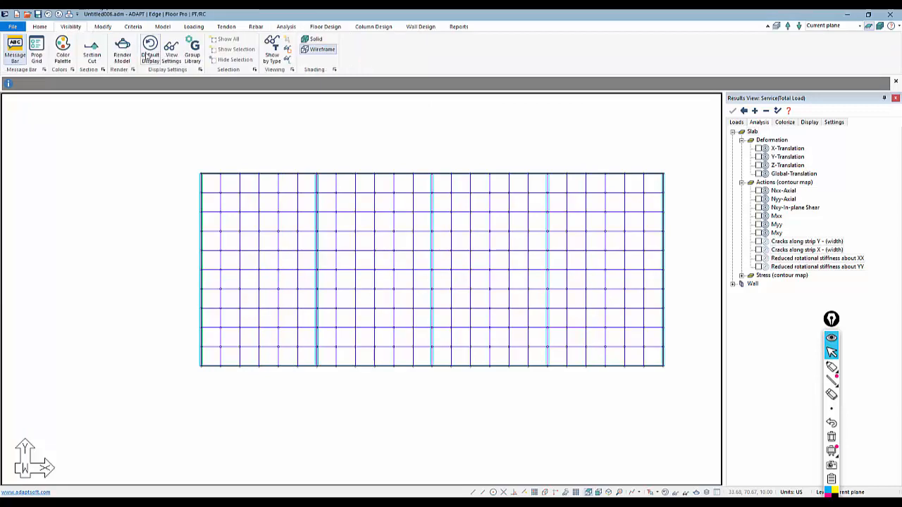
left_click(173, 58)
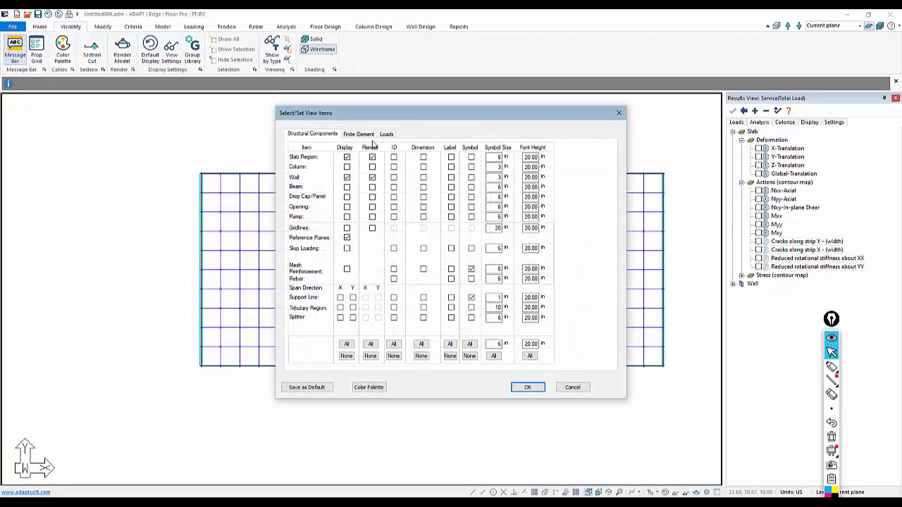
left_click(370, 136)
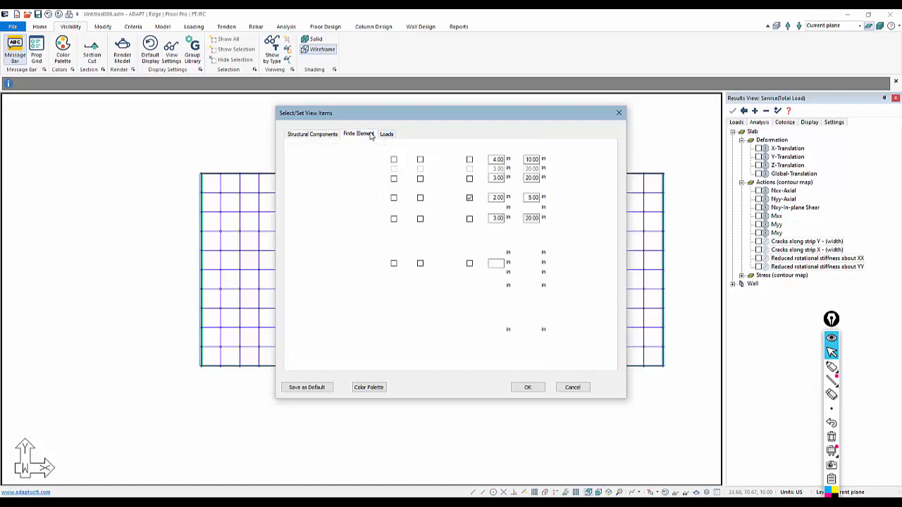
left_click(394, 160)
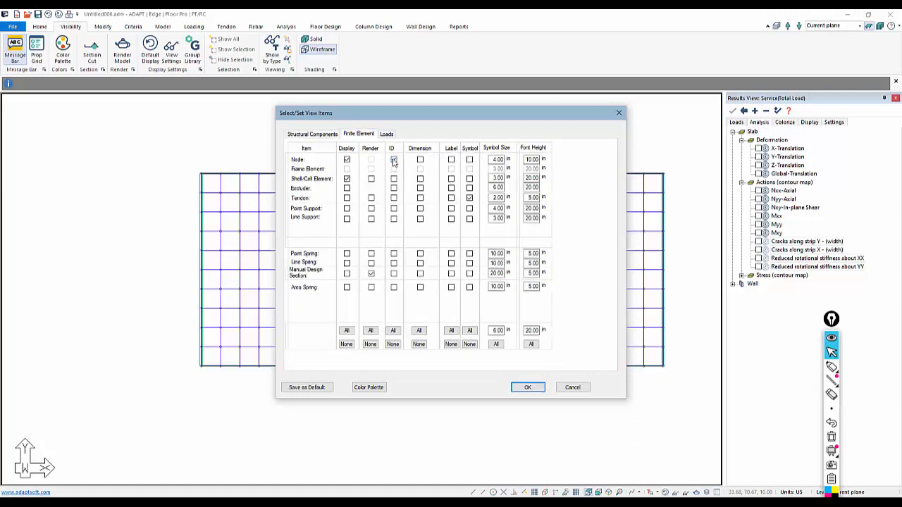
left_click(529, 388)
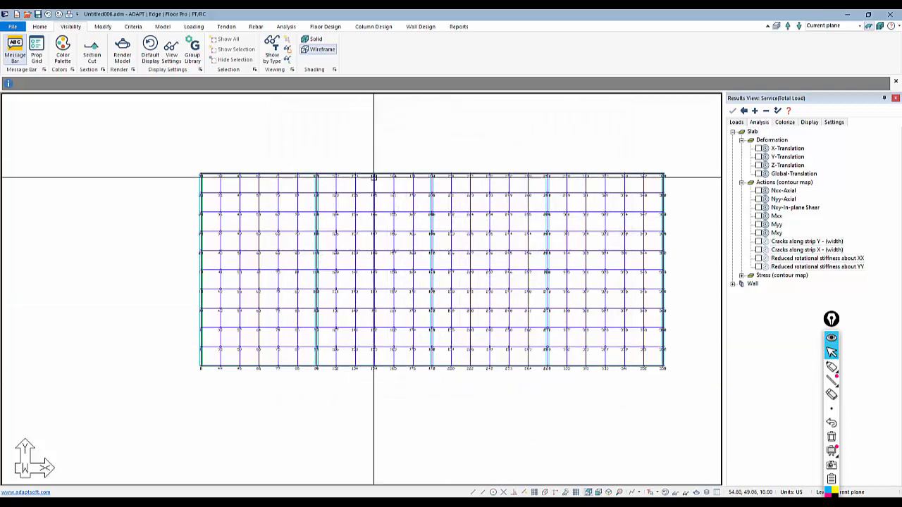
Open the properties of the shell cell bounded by nodes 135, 145, 146 and 136 to check its node order
scroll(332, 225, "up", 3)
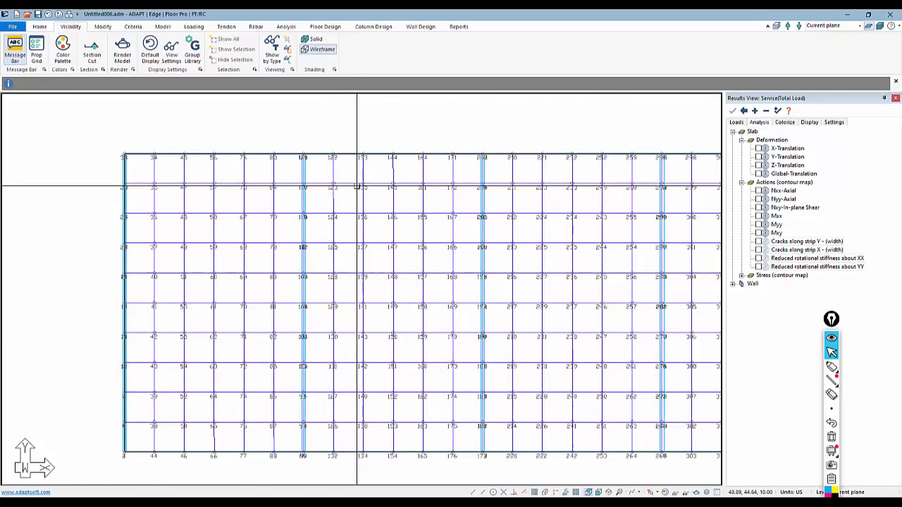
scroll(357, 187, "up", 2)
double_click(377, 202)
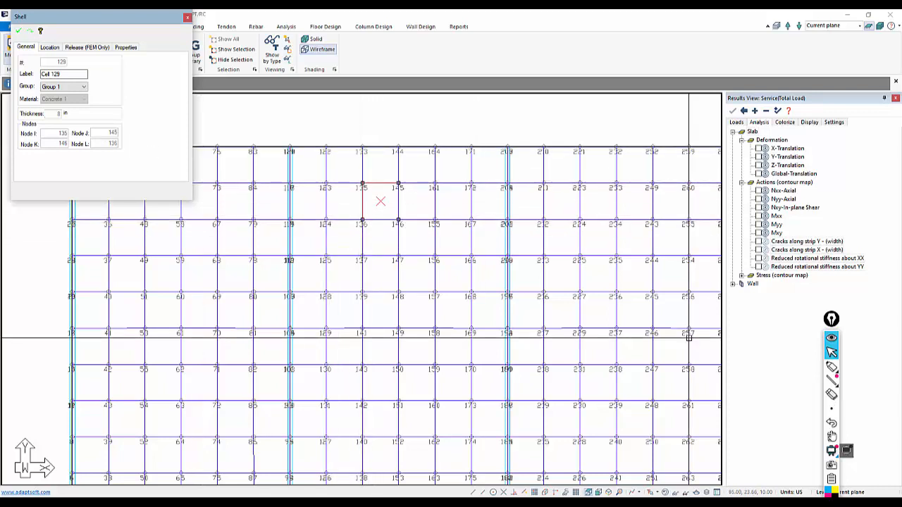
Number the cell's corners and label edges E1 and E2 with the pen, and clear the annotations
left_click(832, 366)
left_click(356, 174)
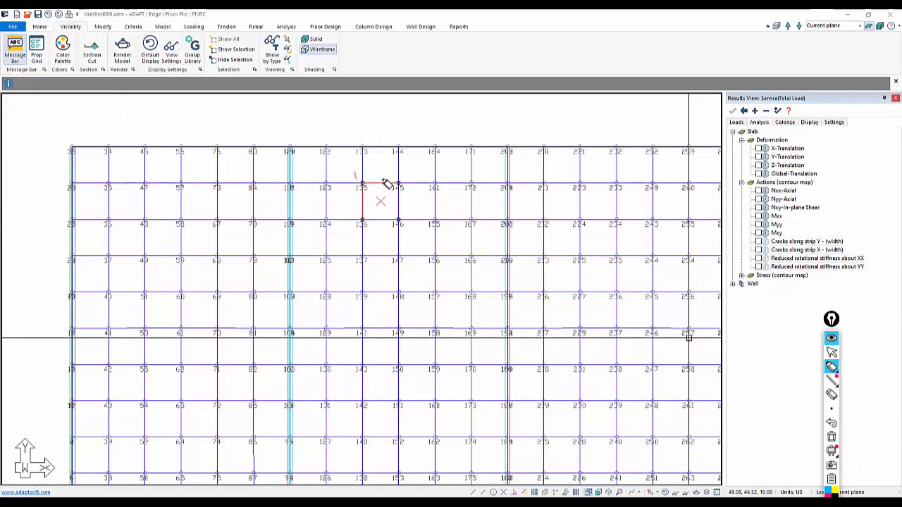
left_click_drag(406, 222, 358, 236)
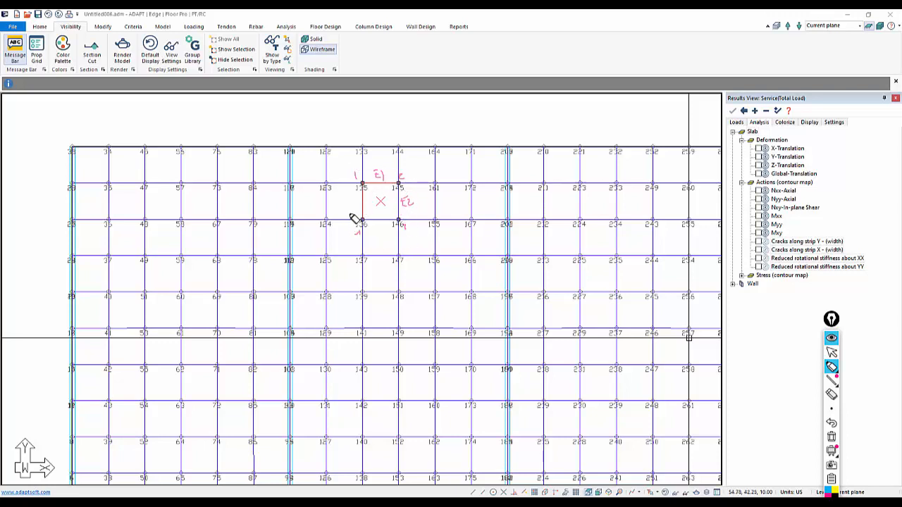
left_click(831, 354)
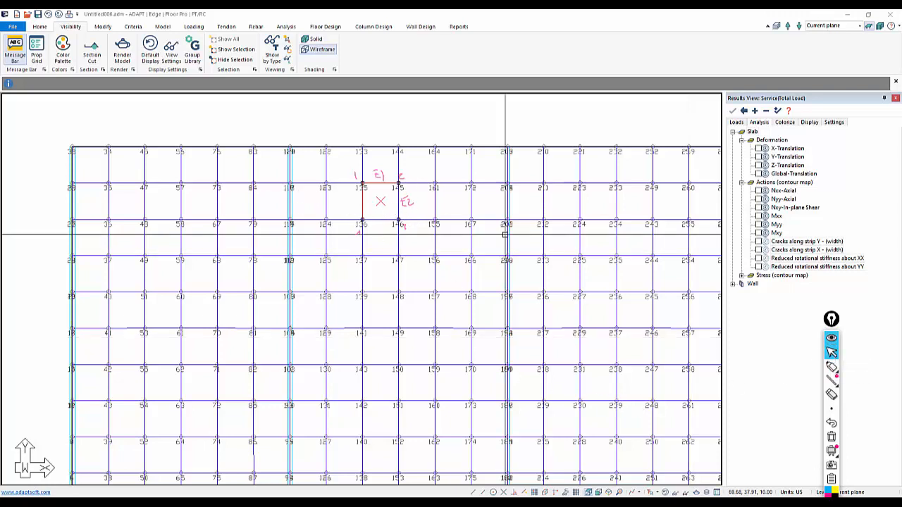
left_click(832, 437)
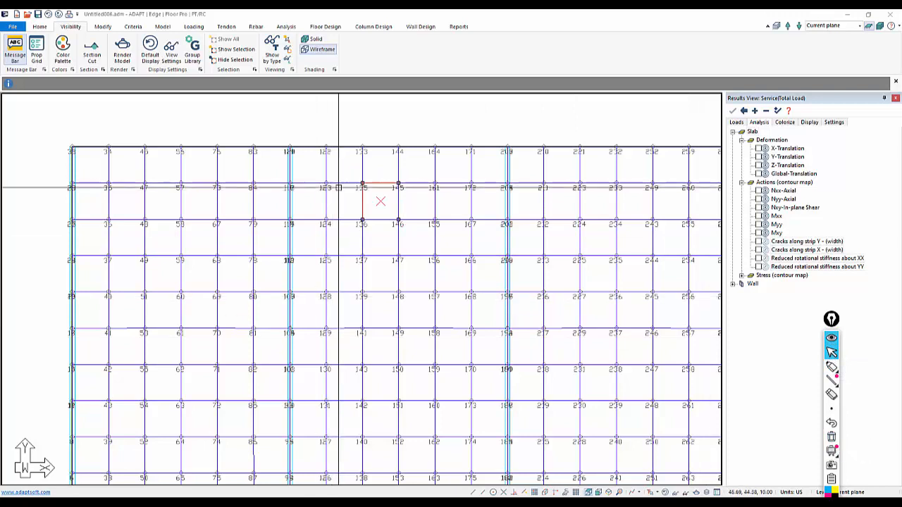
Check the edge 2 release options of the top-row cell between nodes 133 and 144, and close its properties
double_click(383, 184)
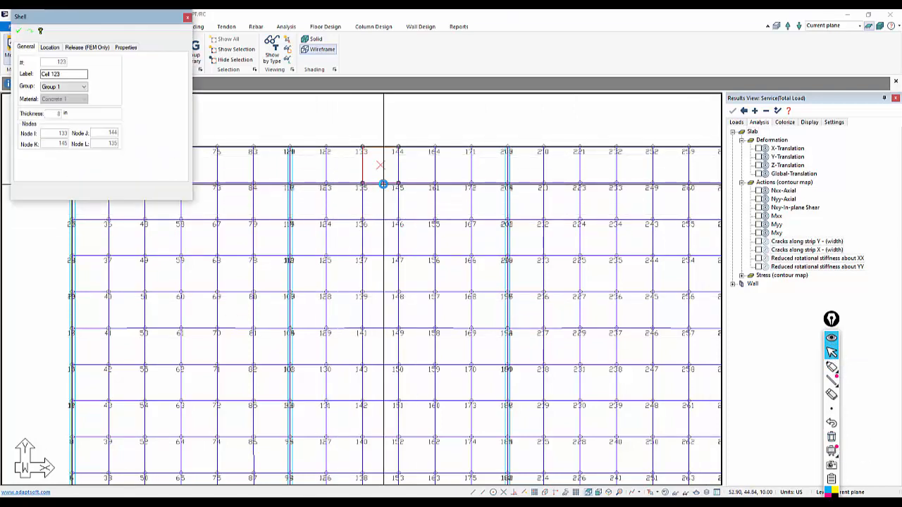
left_click(88, 47)
left_click(26, 66)
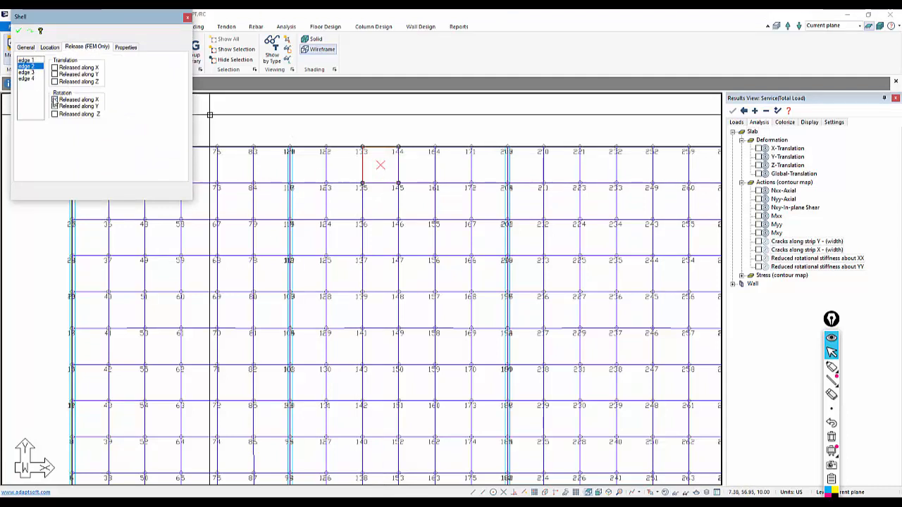
key("Escape")
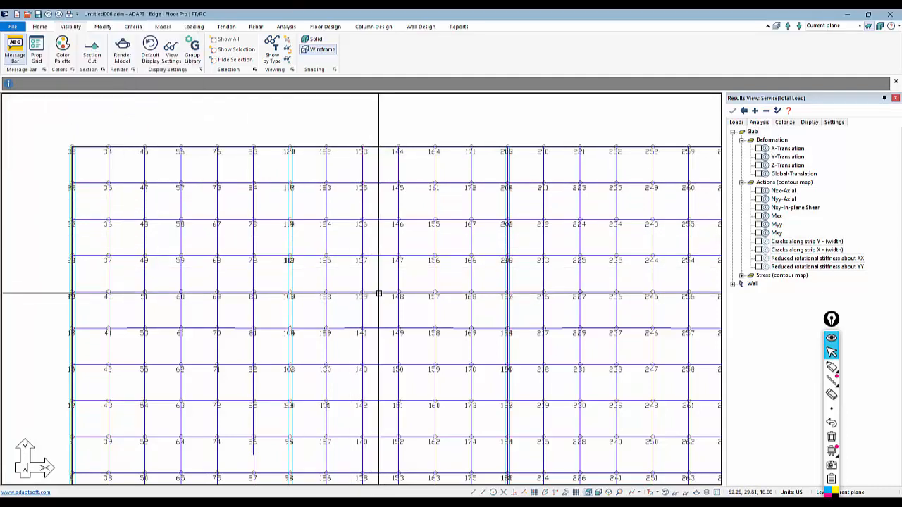
Examine the corner coordinates and edge release options of the cell between nodes 137 and 147, and deselect it
double_click(381, 275)
left_click(50, 47)
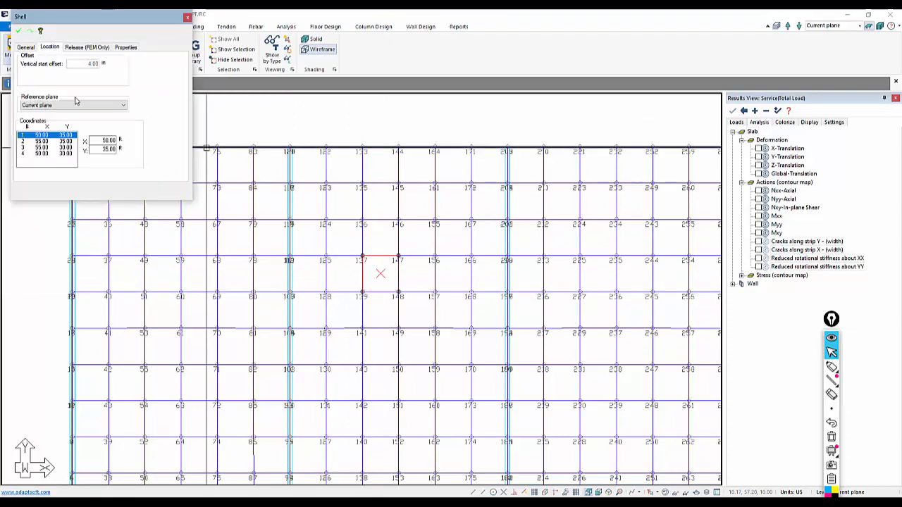
left_click(76, 47)
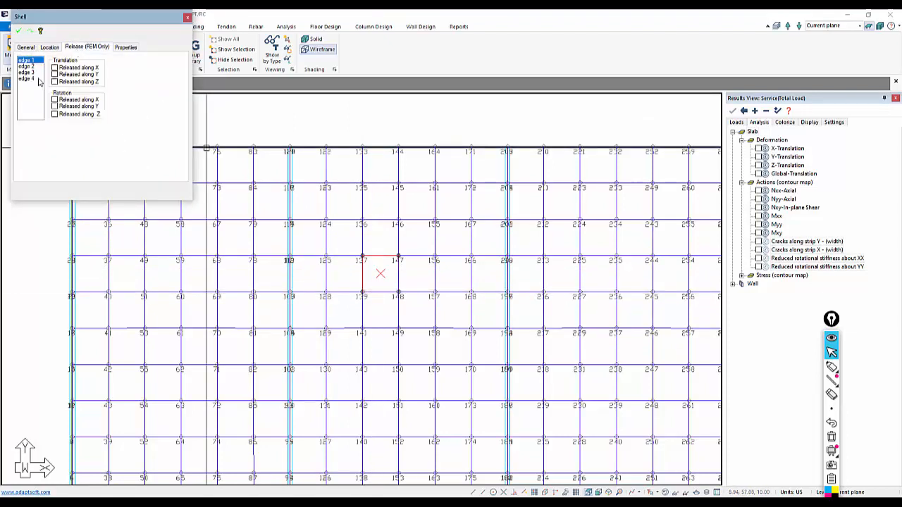
left_click(336, 129)
scroll(337, 129, "down", 4)
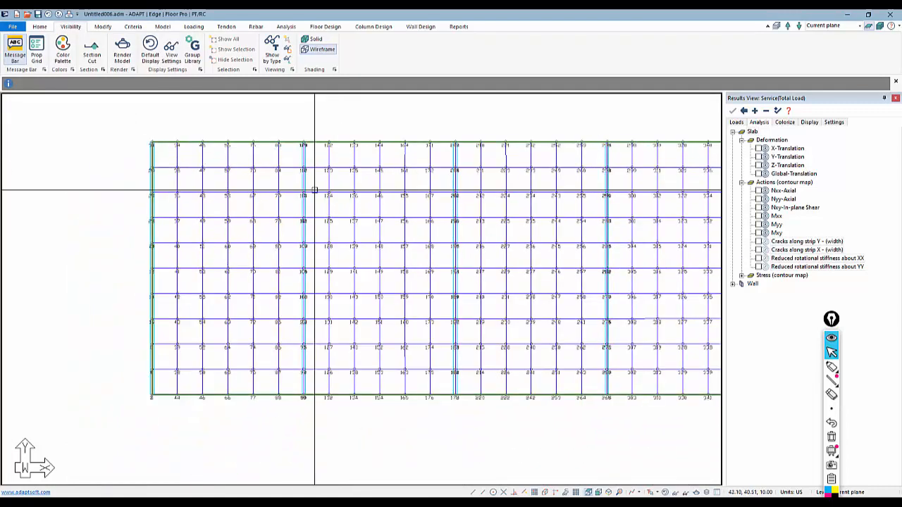
Outline the strip of cells around the joint line with the pen, mark it I and the areas on both sides O, and clear the annotations
left_click(286, 27)
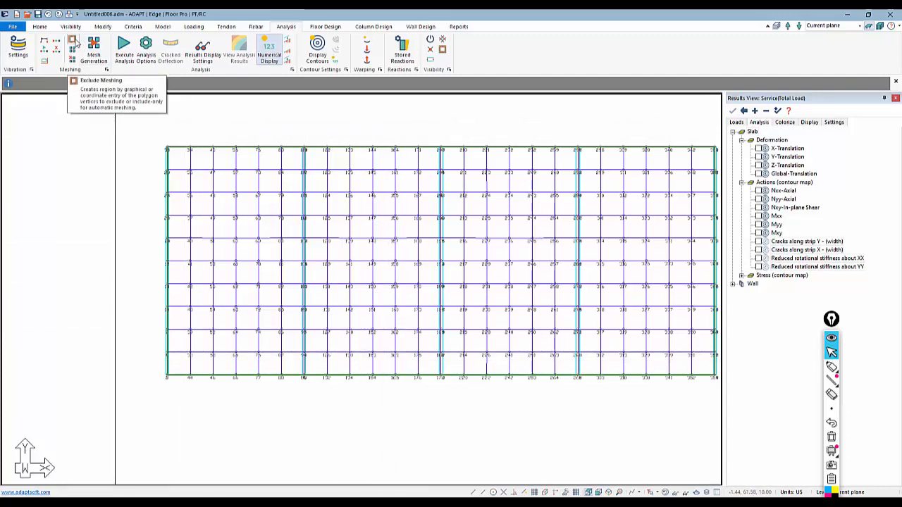
left_click(816, 366)
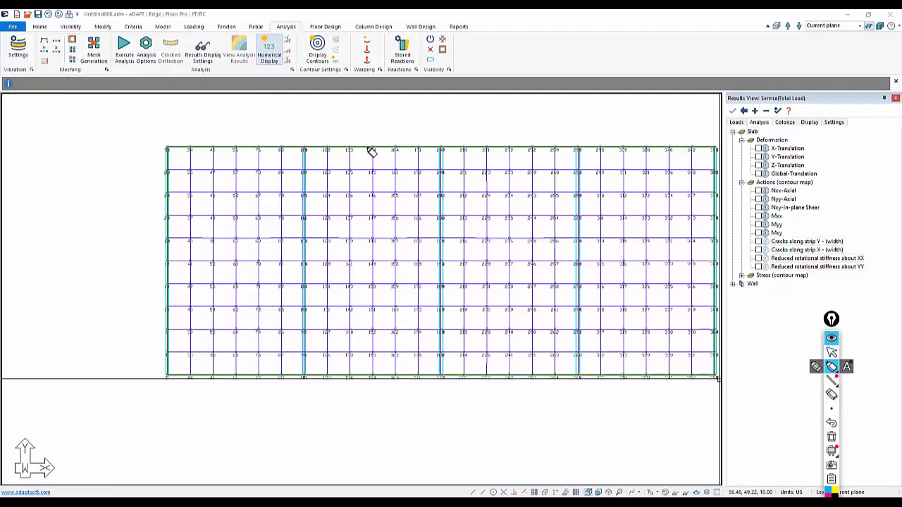
left_click_drag(405, 241, 410, 389)
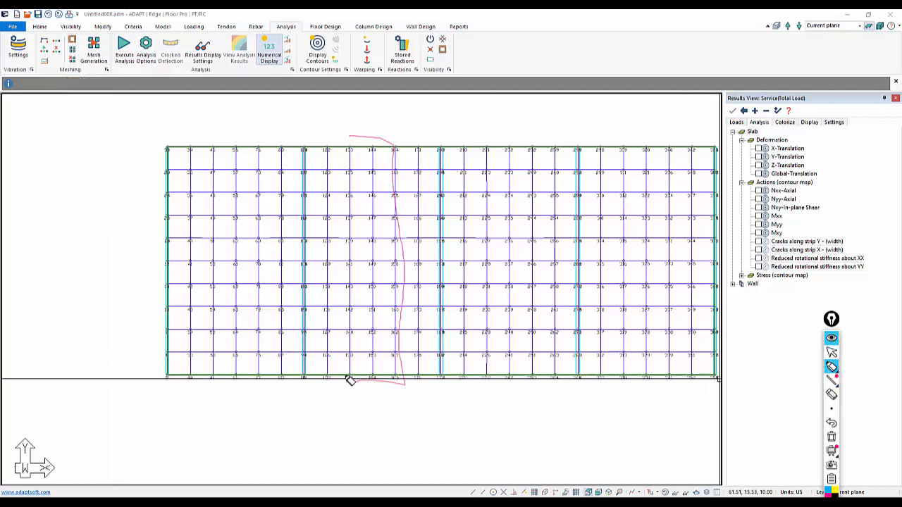
left_click_drag(349, 380, 342, 223)
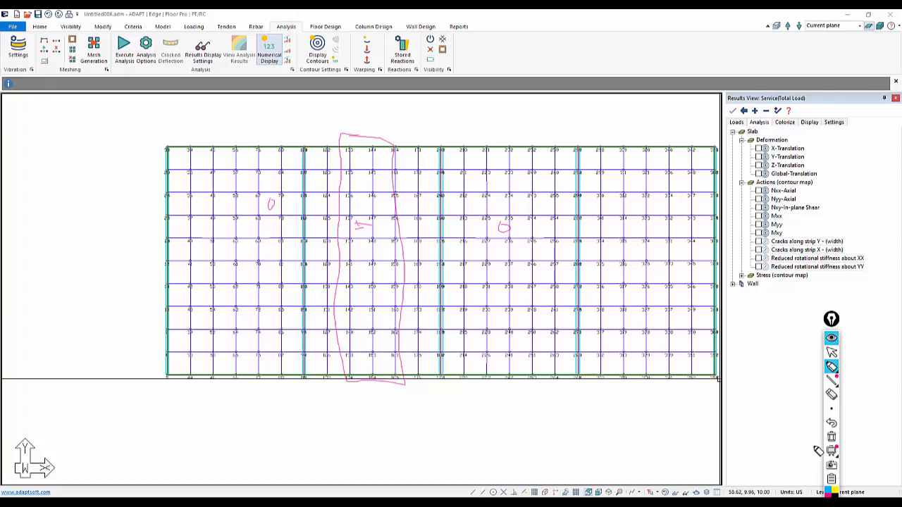
left_click(832, 437)
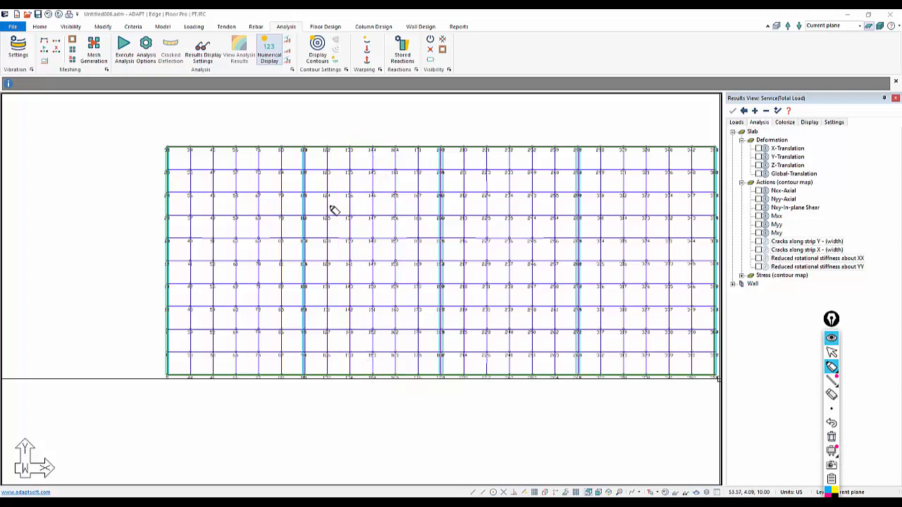
left_click(832, 354)
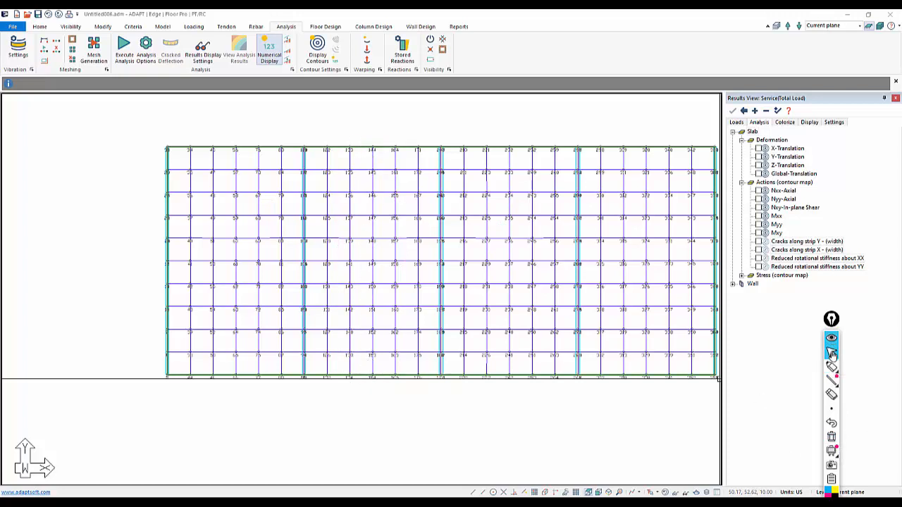
Display the slab's Z-Translation contours, sketch the slab segments meeting at the joint line with the pen, and clear the annotations
scroll(346, 380, "down", 2)
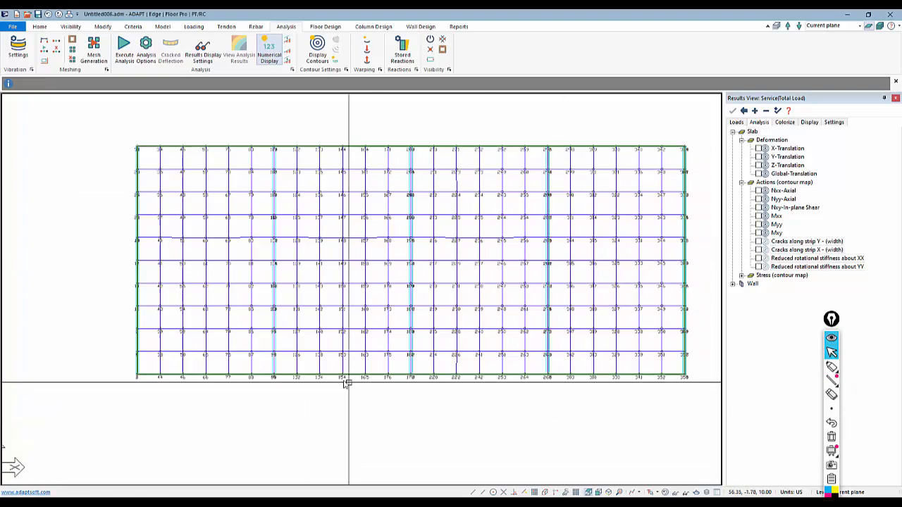
scroll(307, 351, "down", 1)
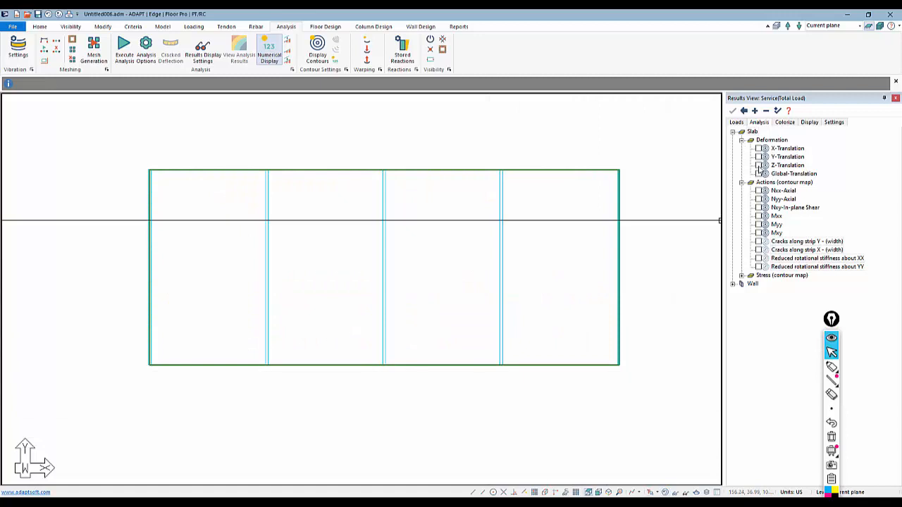
left_click(758, 165)
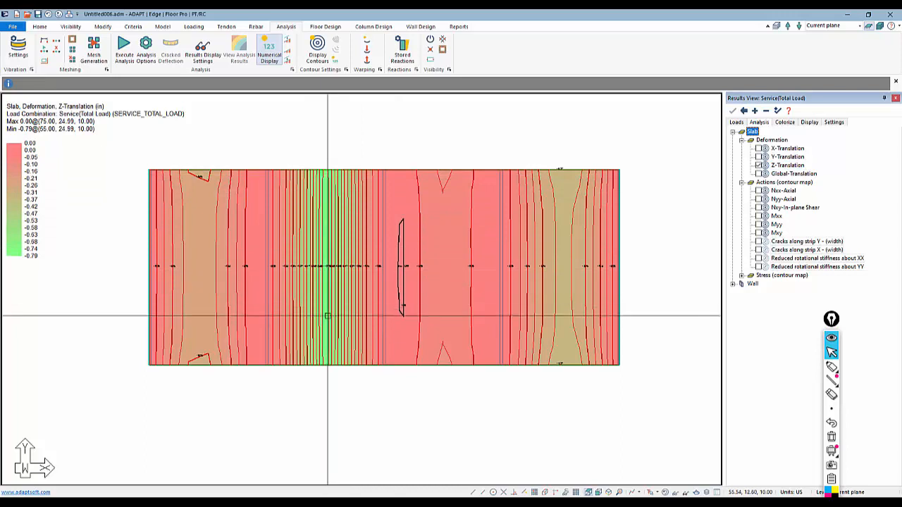
left_click(832, 367)
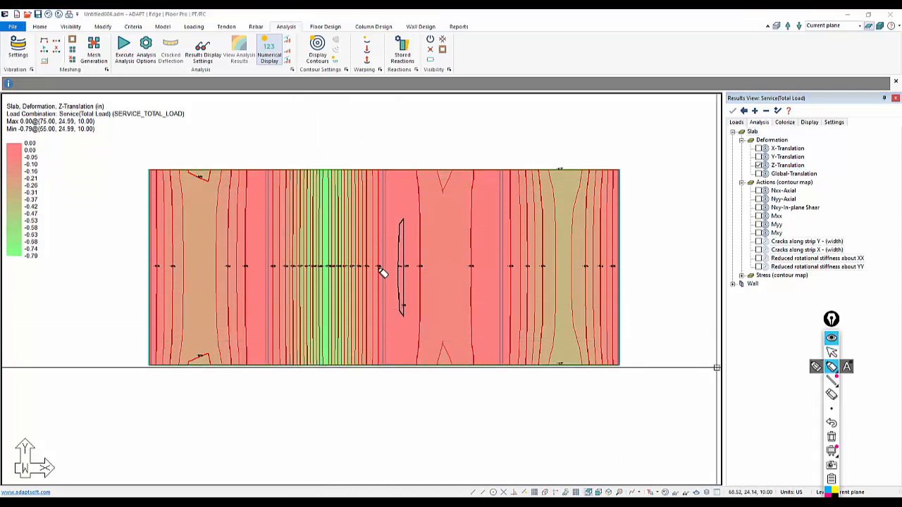
left_click_drag(383, 273, 366, 273)
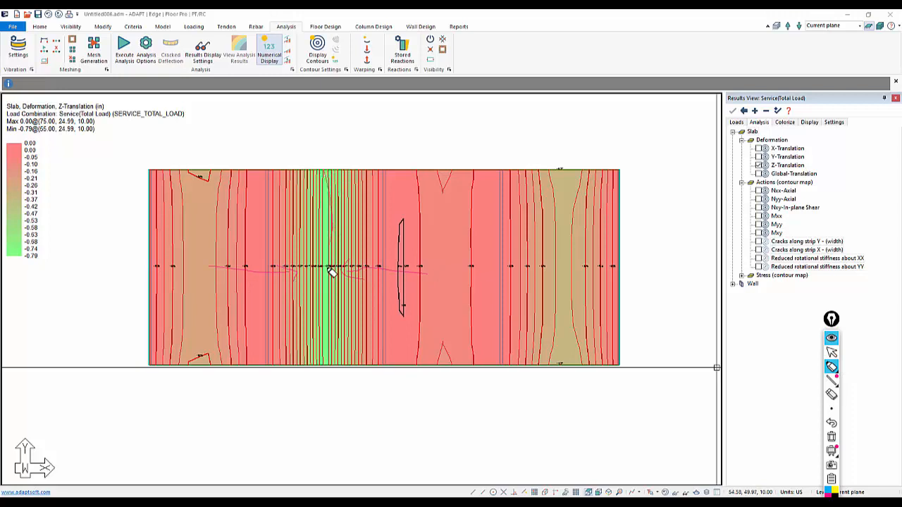
left_click(832, 354)
left_click(833, 439)
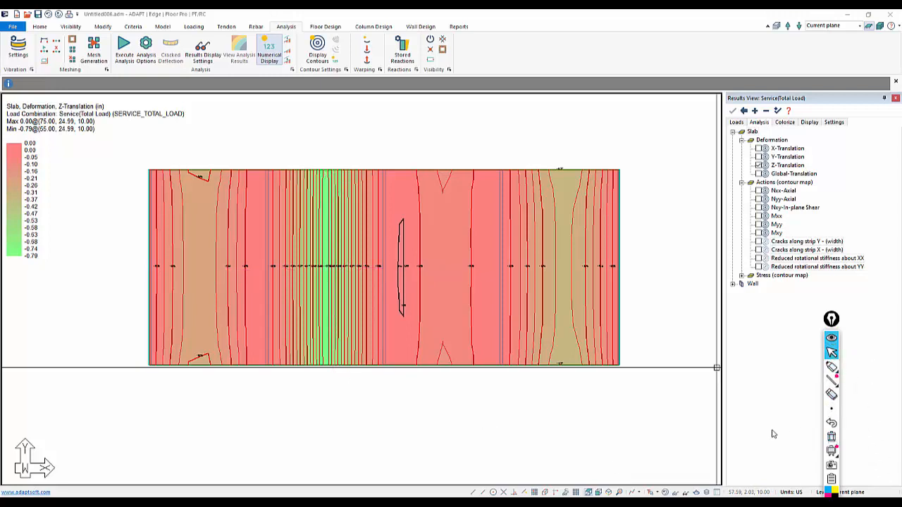
Display the slab's Myy action contours, point out the joint line with a pen stroke above the slab, and clear it
left_click(759, 225)
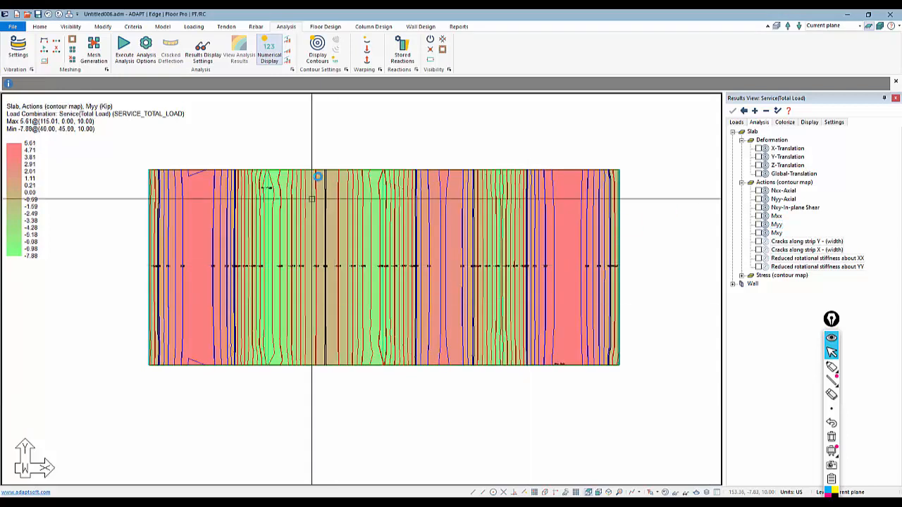
left_click(832, 366)
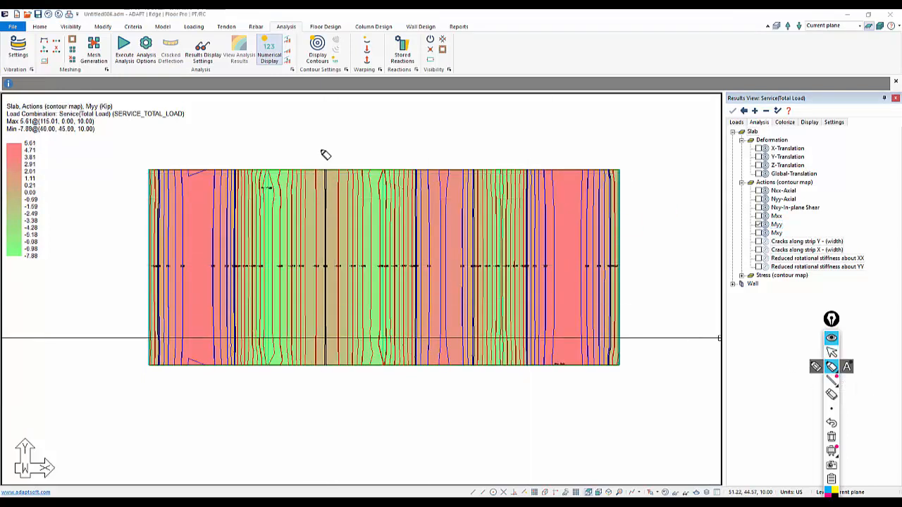
left_click_drag(321, 131, 321, 166)
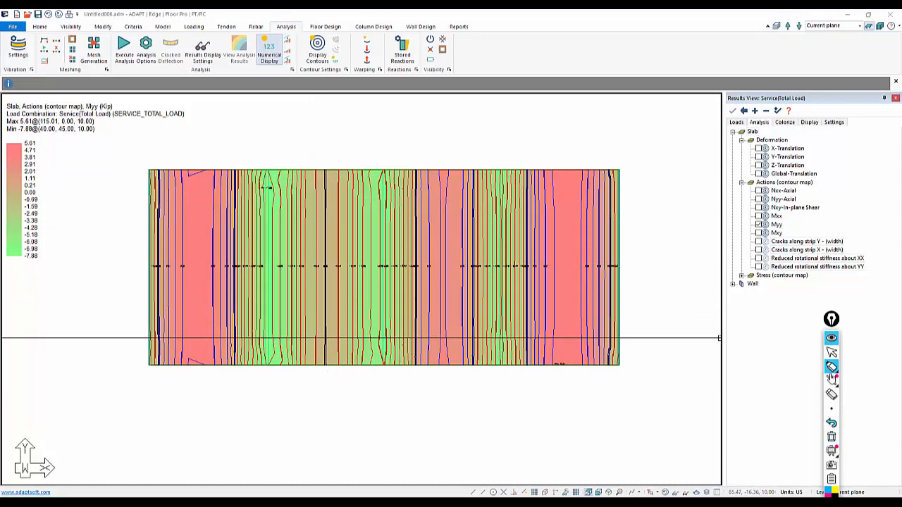
left_click(831, 353)
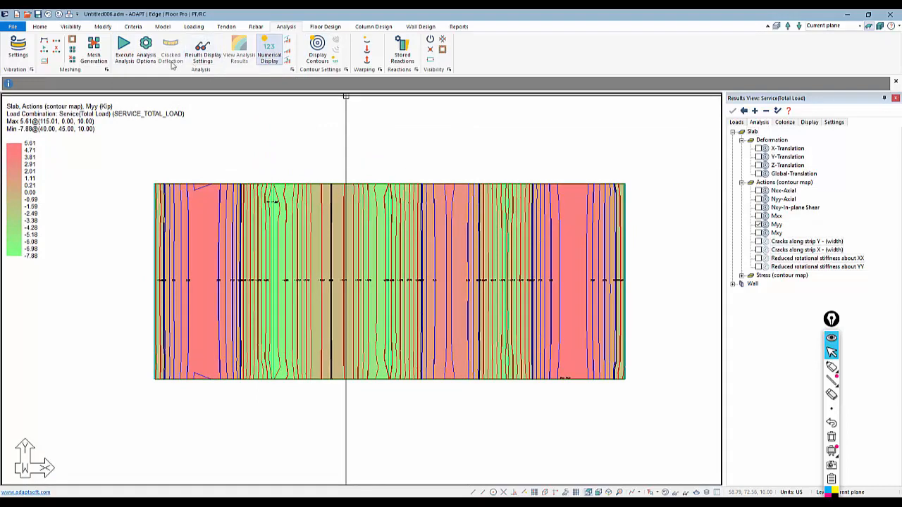
Run the analysis for the Service(Total Load) combination with Uncracked stiffness modifiers
left_click(145, 51)
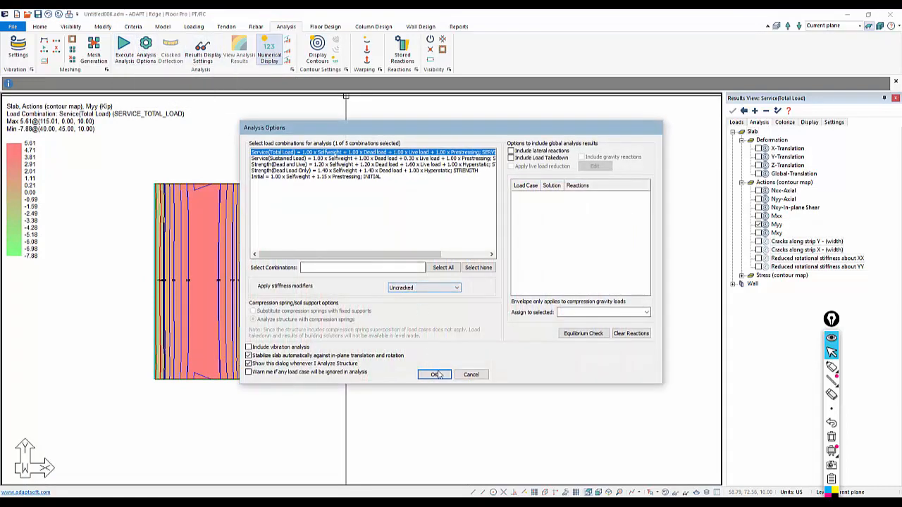
left_click(437, 374)
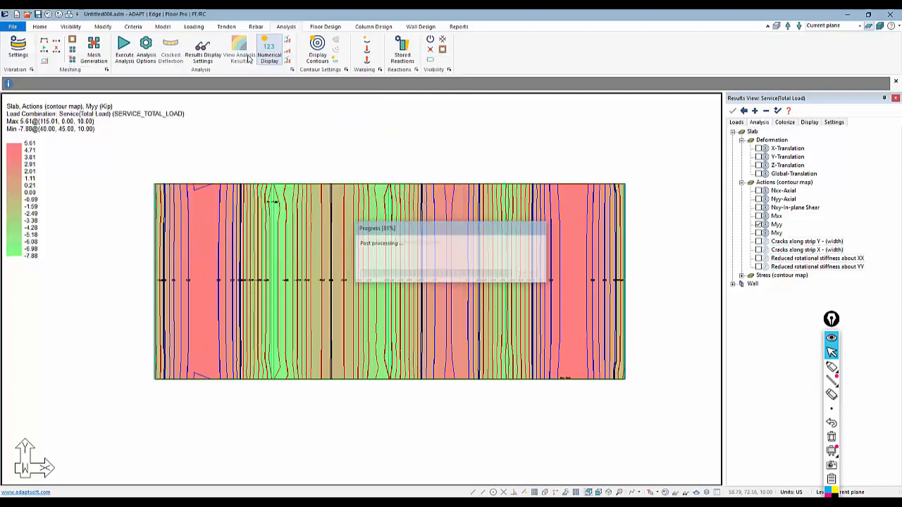
left_click(441, 277)
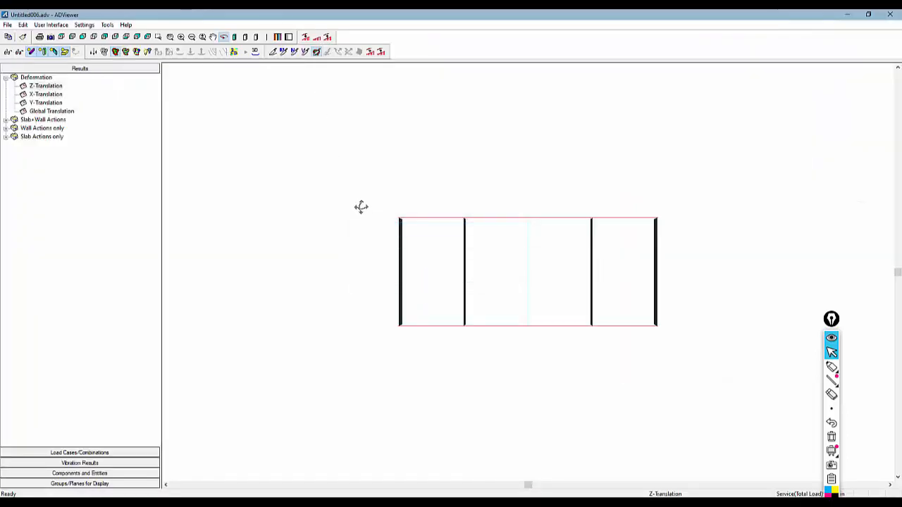
In ADViewer, display the slab's Z-Translation in 3D as a warped colour contour and view it from the side
left_click_drag(361, 206, 359, 186)
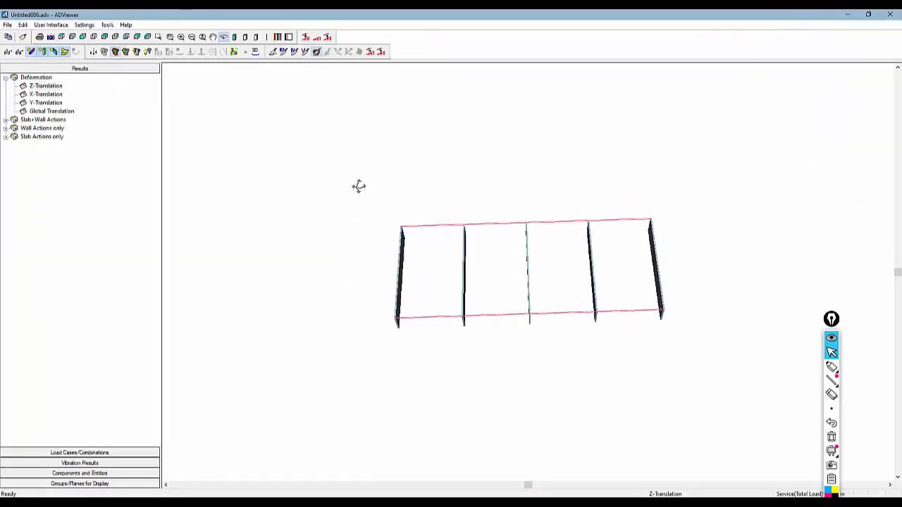
left_click(255, 53)
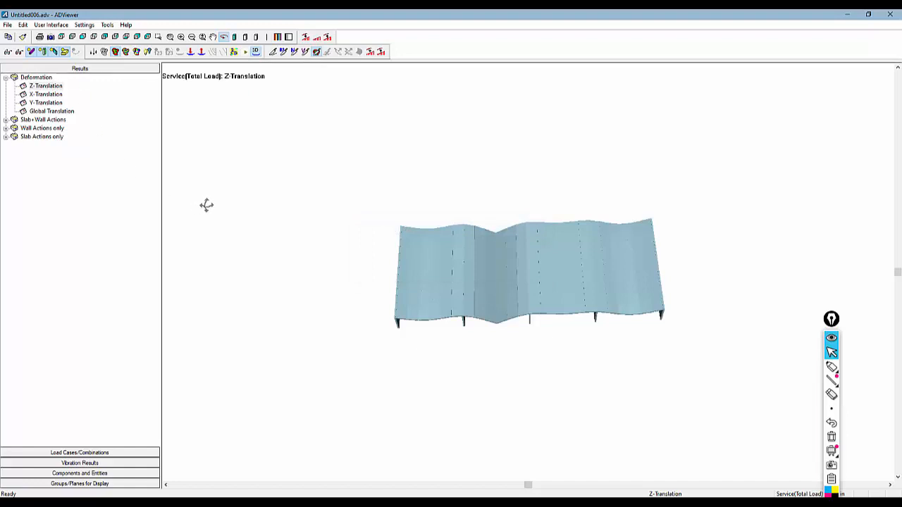
mouse_move(205, 204)
left_mouse_down()
mouse_move(207, 177)
mouse_move(484, 298)
mouse_move(515, 324)
mouse_move(479, 343)
mouse_move(366, 341)
mouse_move(352, 331)
left_mouse_up()
left_click(148, 51)
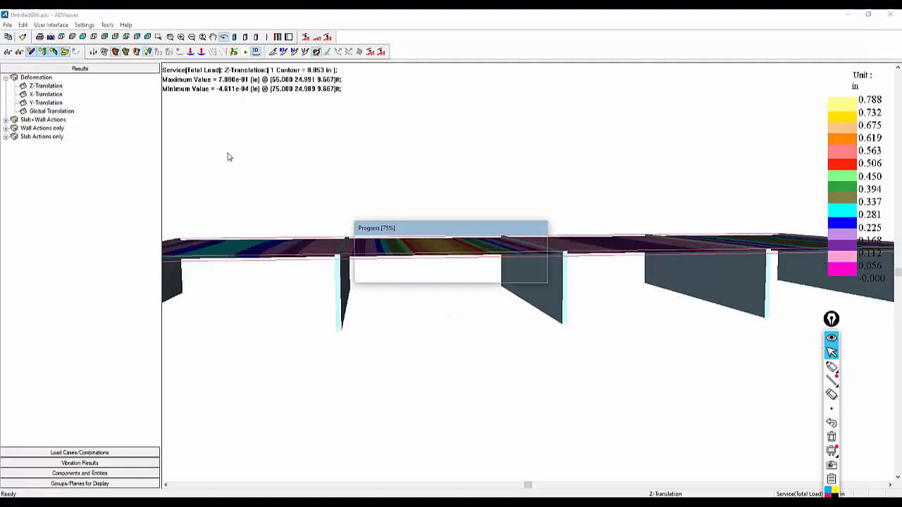
left_click_drag(240, 165, 234, 160)
left_click(180, 52)
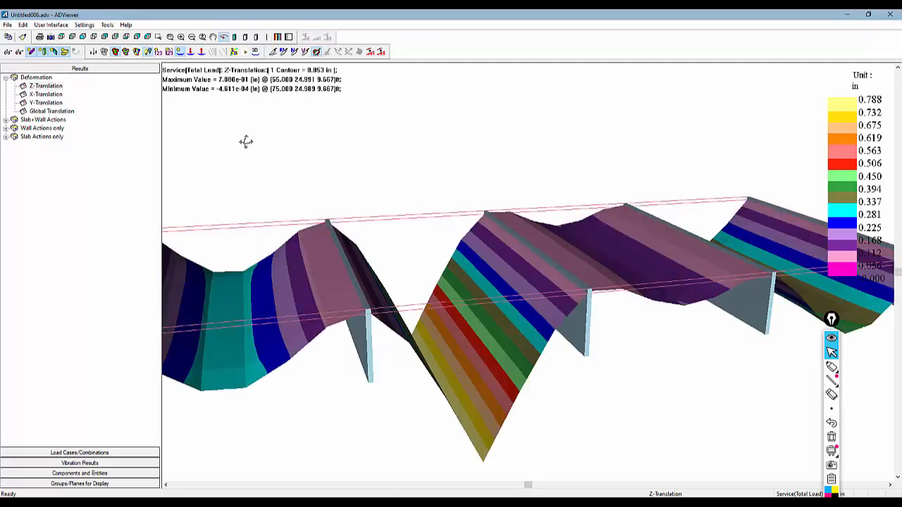
Increase and then decrease the deflection warping to examine the slab's kink at the joint line, and close the results viewer
left_click(191, 52)
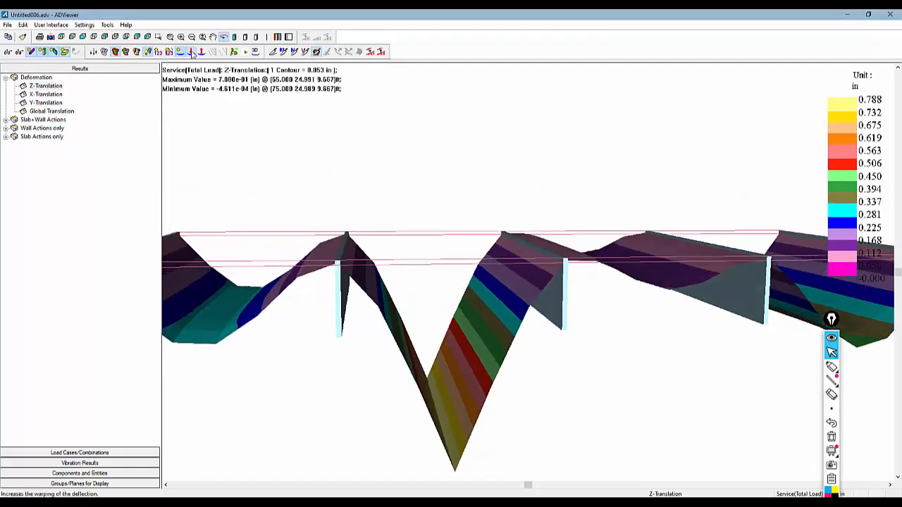
left_click(200, 52)
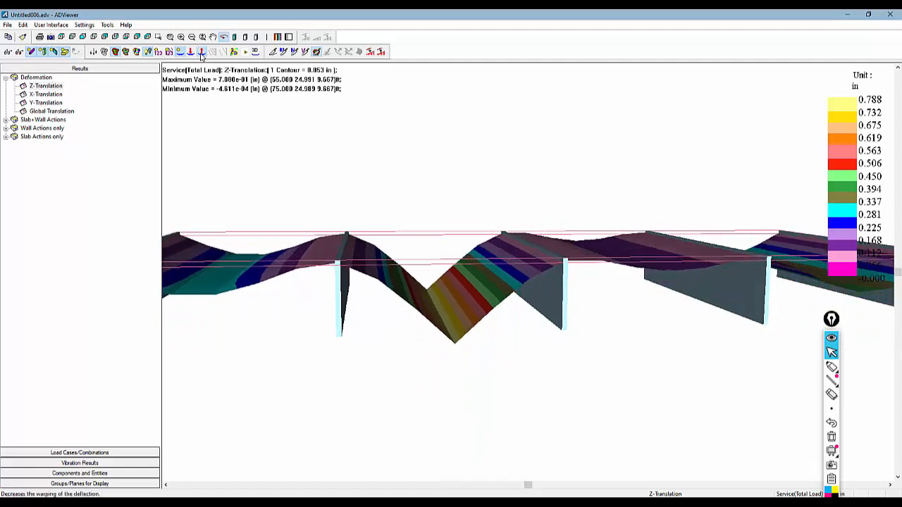
left_click_drag(270, 167, 275, 167)
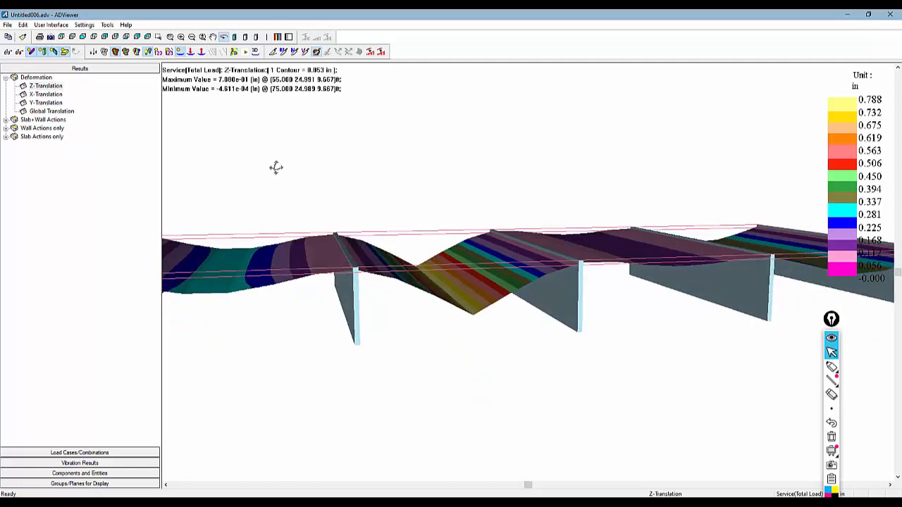
left_click(892, 15)
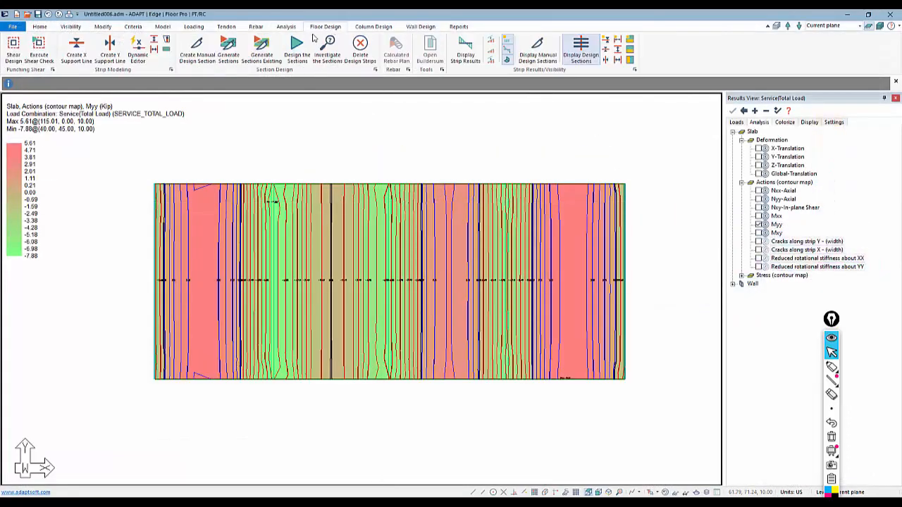
Generate design sections from the existing support lines, design the sections, and save the design results
left_click(261, 49)
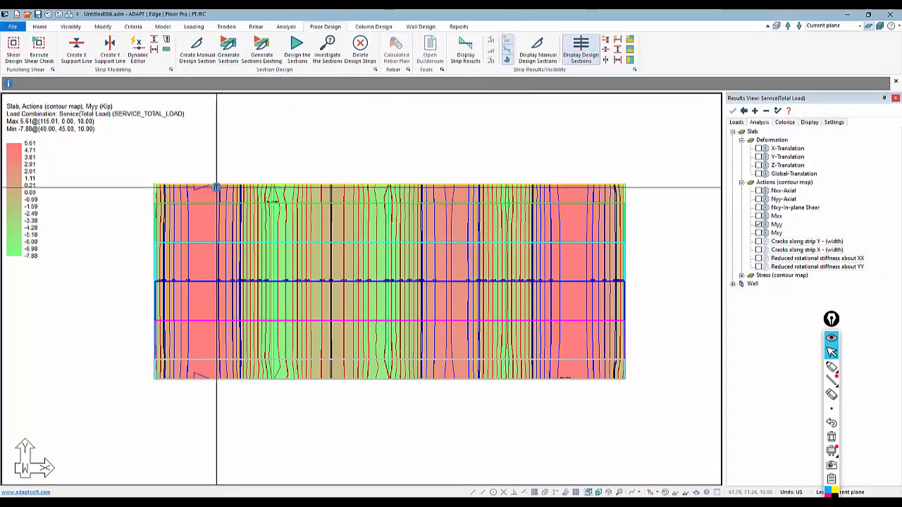
left_click(294, 59)
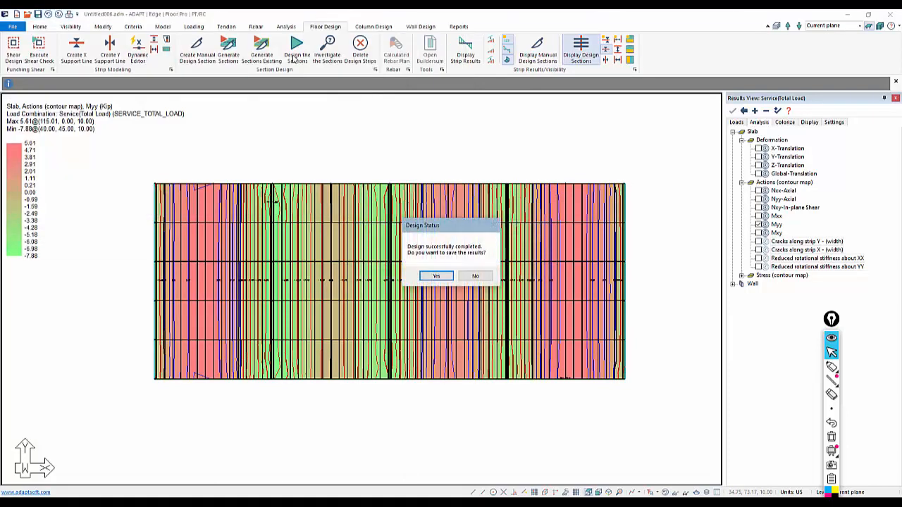
left_click(436, 276)
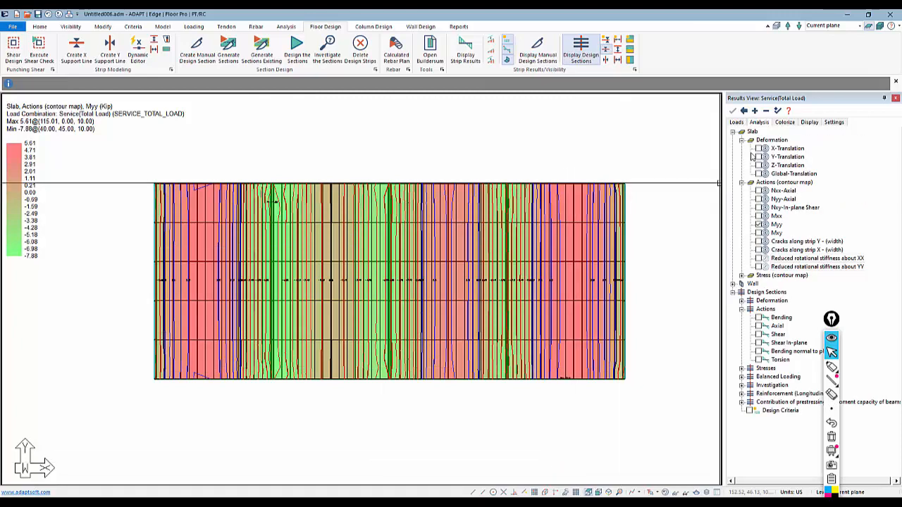
Clear the slab contours, collapse the results tree, and display the Bending action of the design sections
left_click(744, 113)
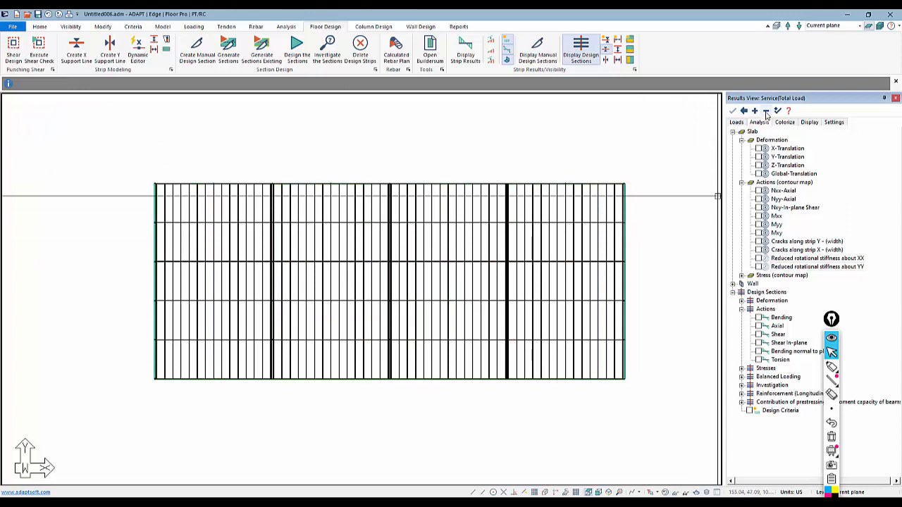
left_click(766, 112)
left_click(733, 149)
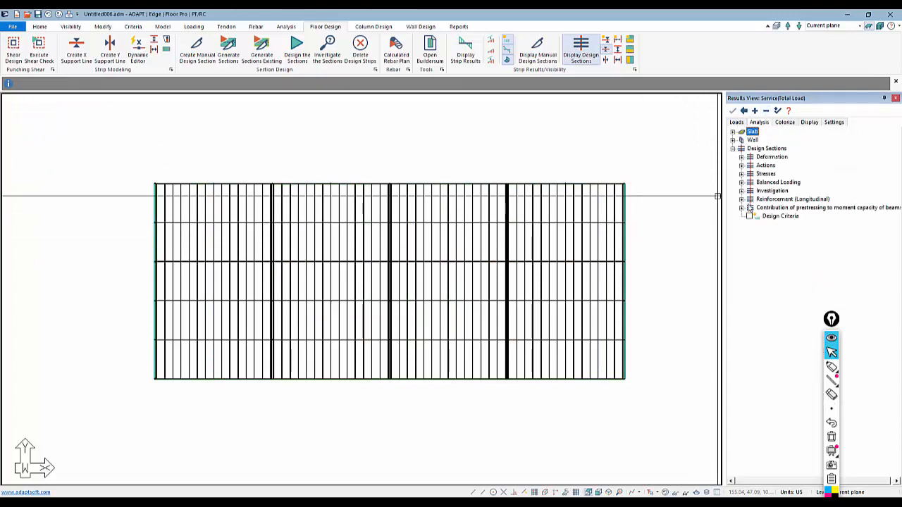
left_click(742, 165)
left_click(758, 174)
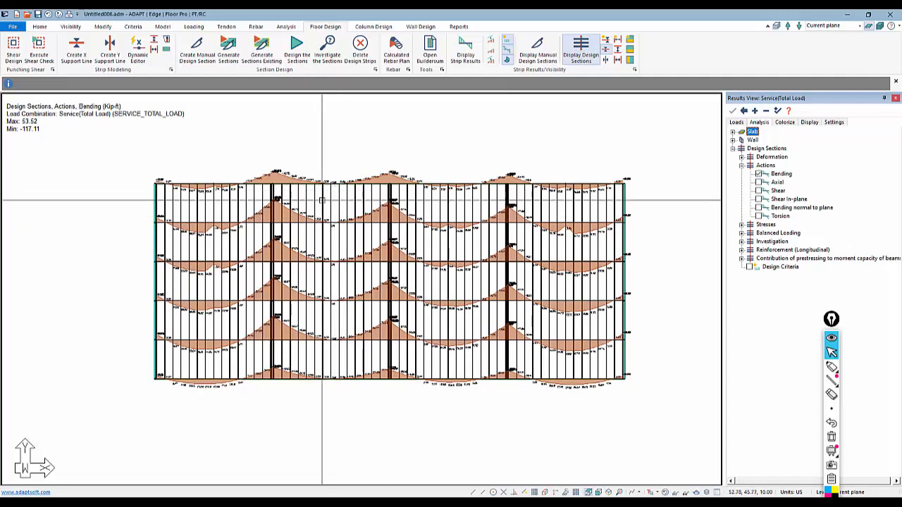
Examine bending along the joint line, check the Shear action of the design sections, and return to Bending
left_click(318, 275)
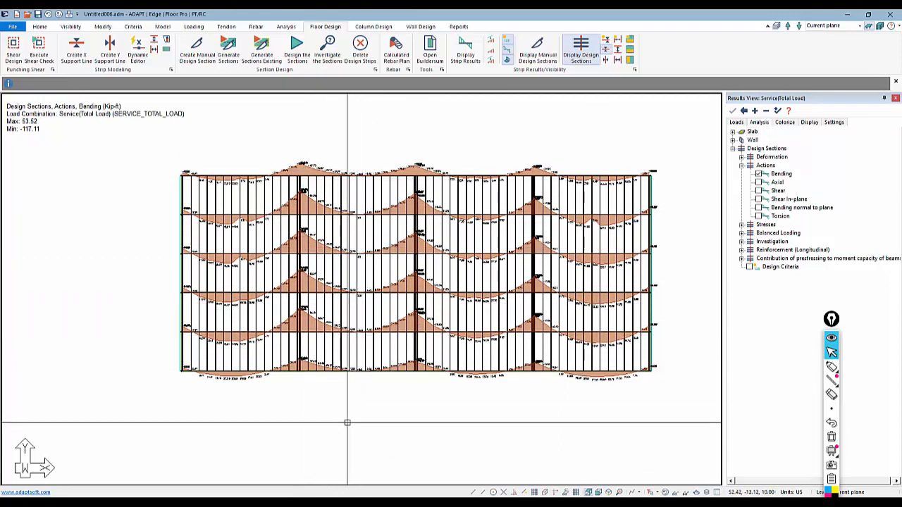
left_click(758, 190)
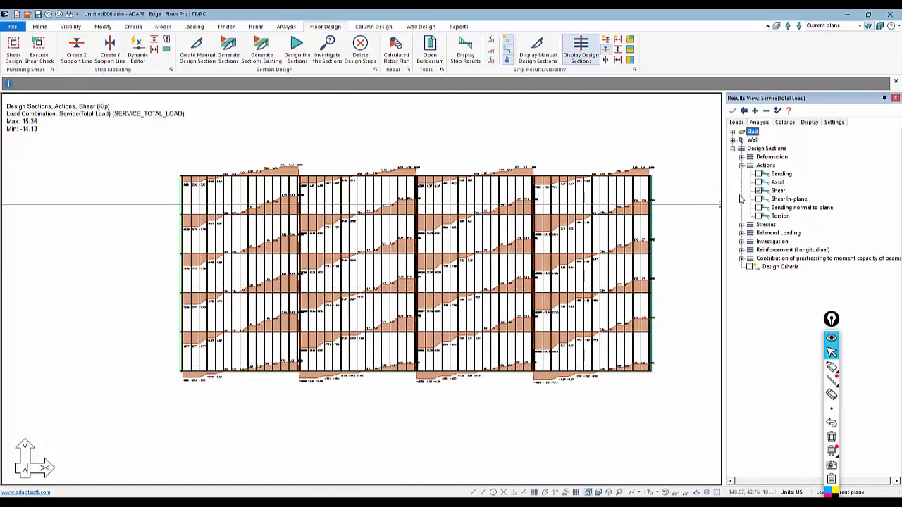
left_click(759, 173)
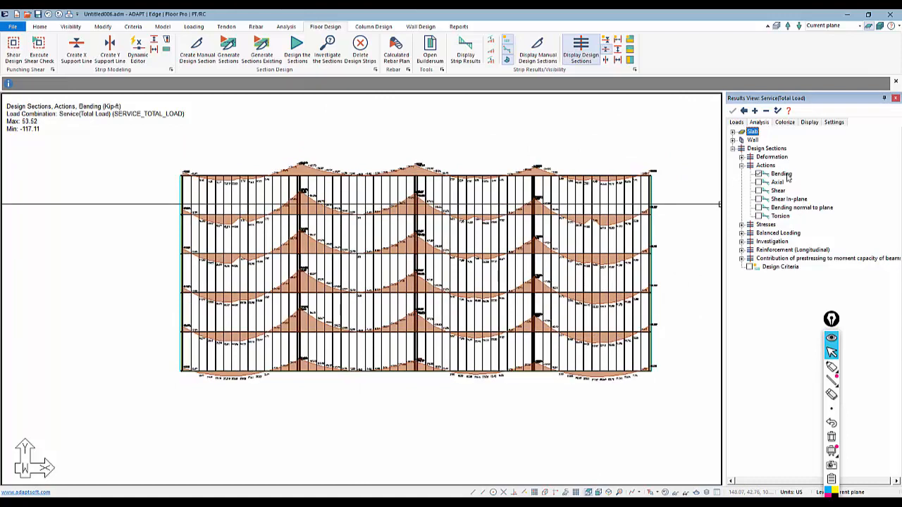